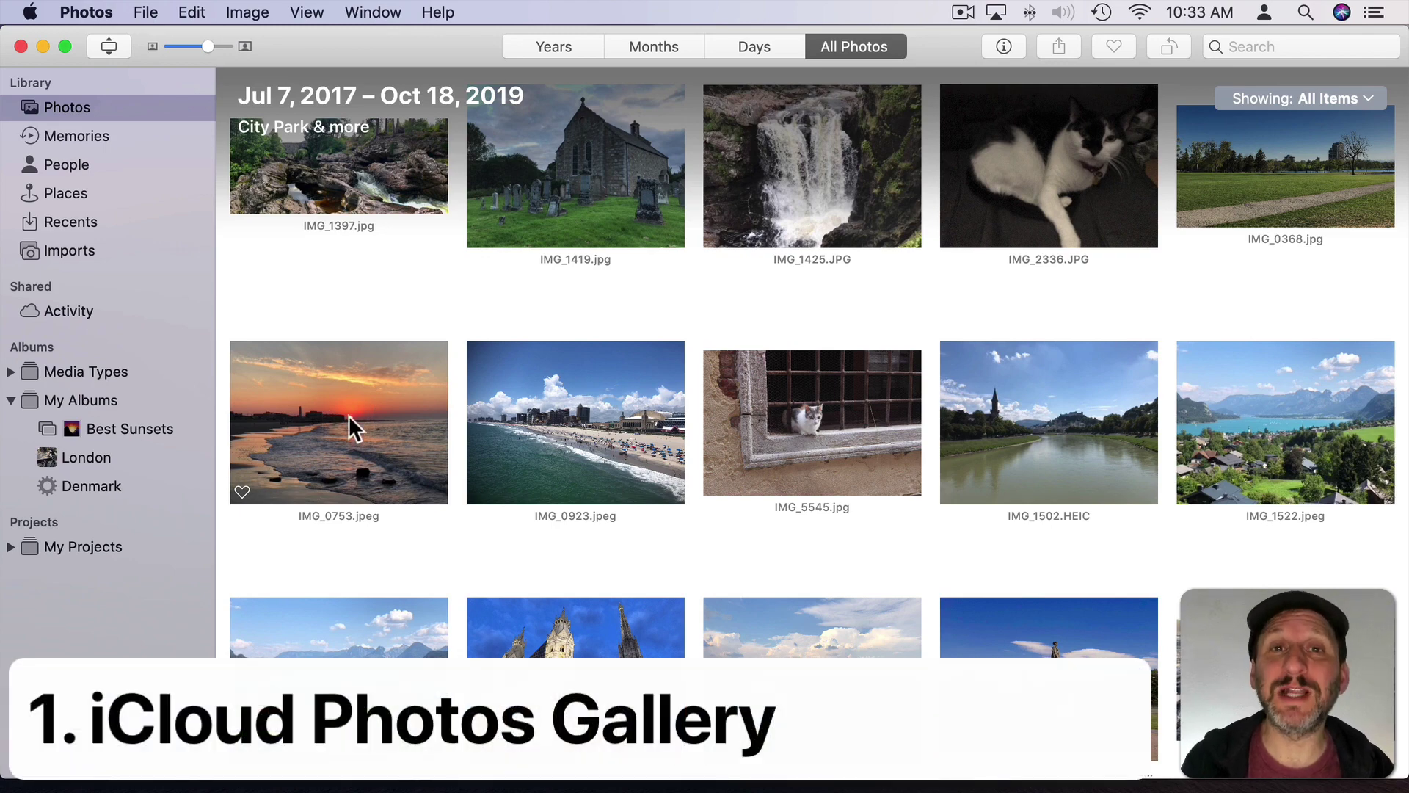
Select the sunset, cat-in-window and lake-village photos together.
left_click(350, 418)
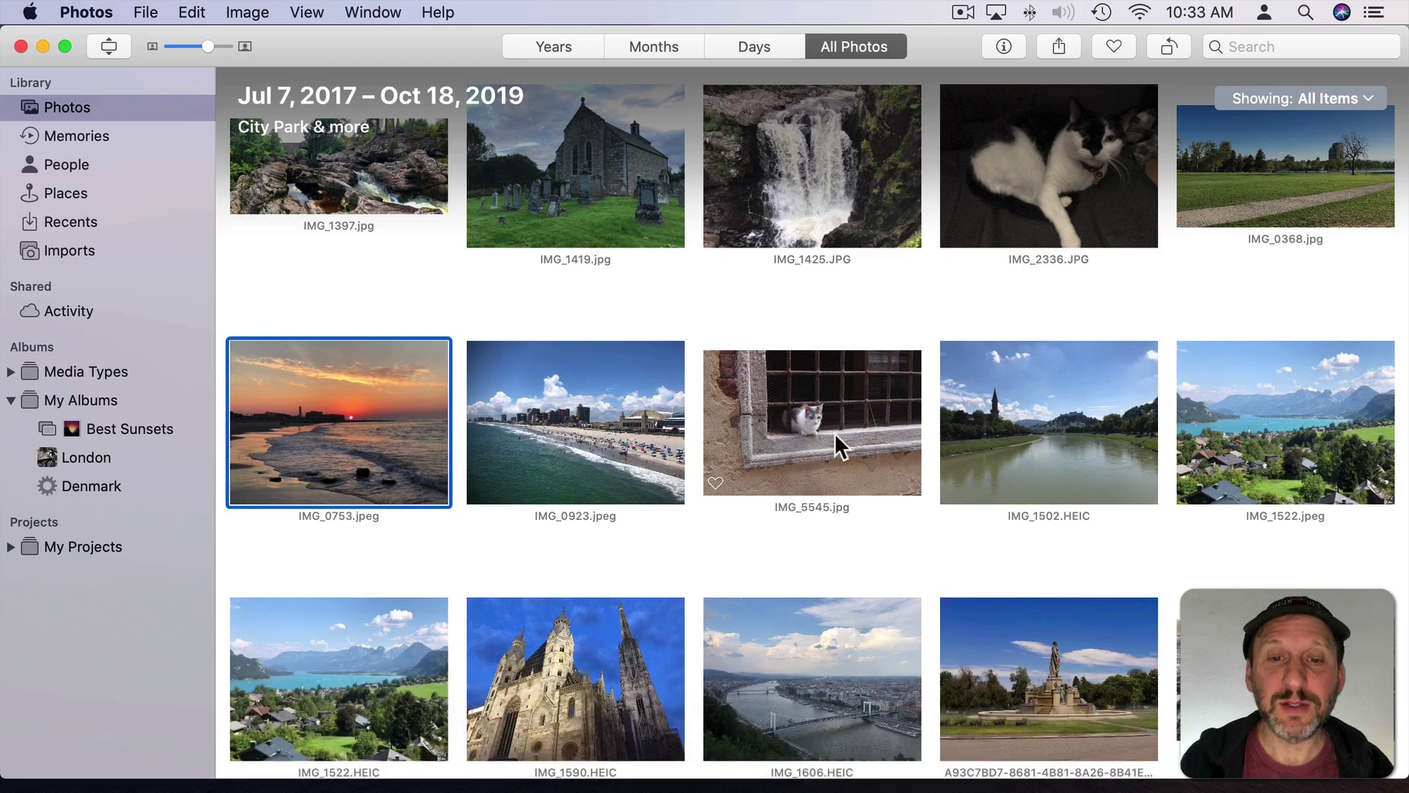
left_click(890, 441, "super")
left_click(1281, 419, "super")
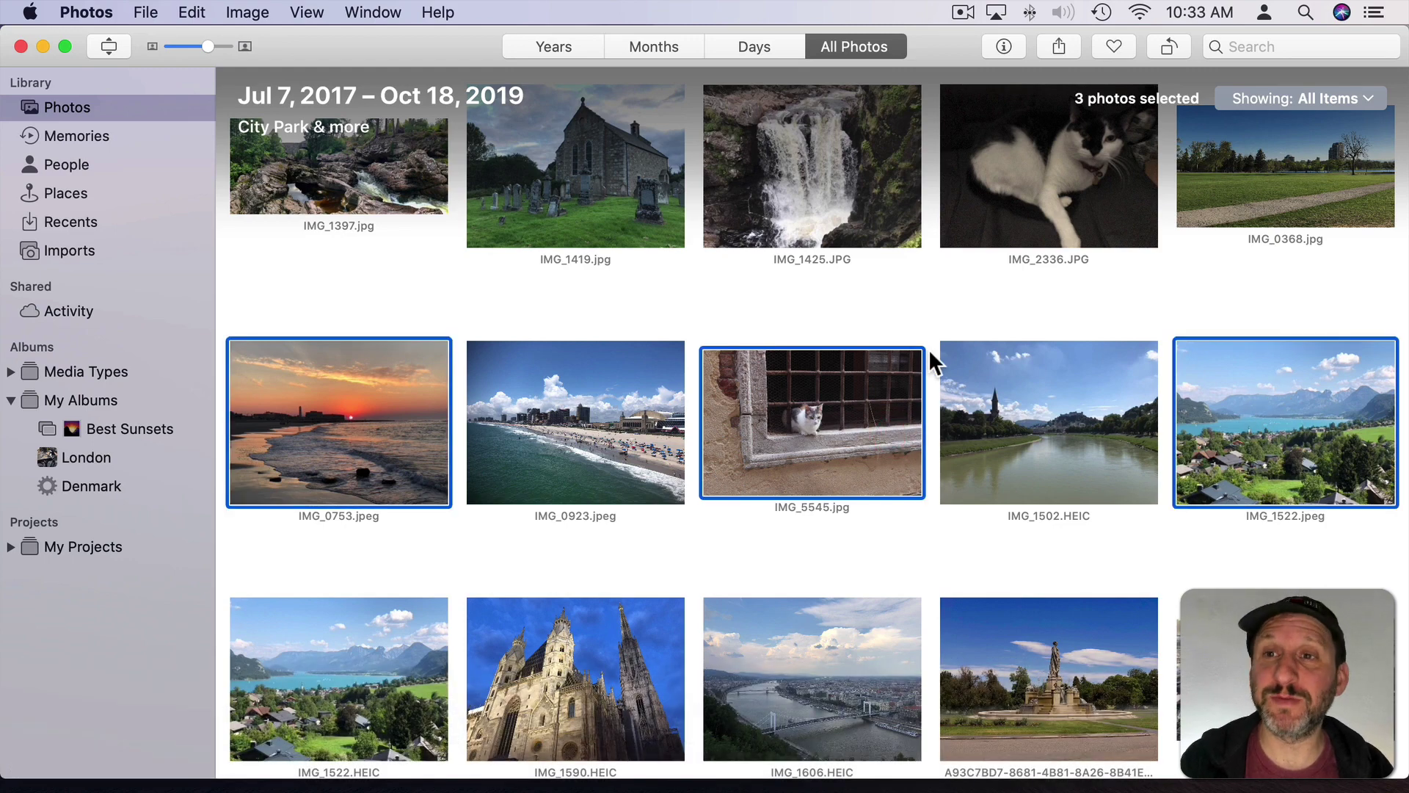
Share the three photos into a new shared album named Test.
left_click(1056, 44)
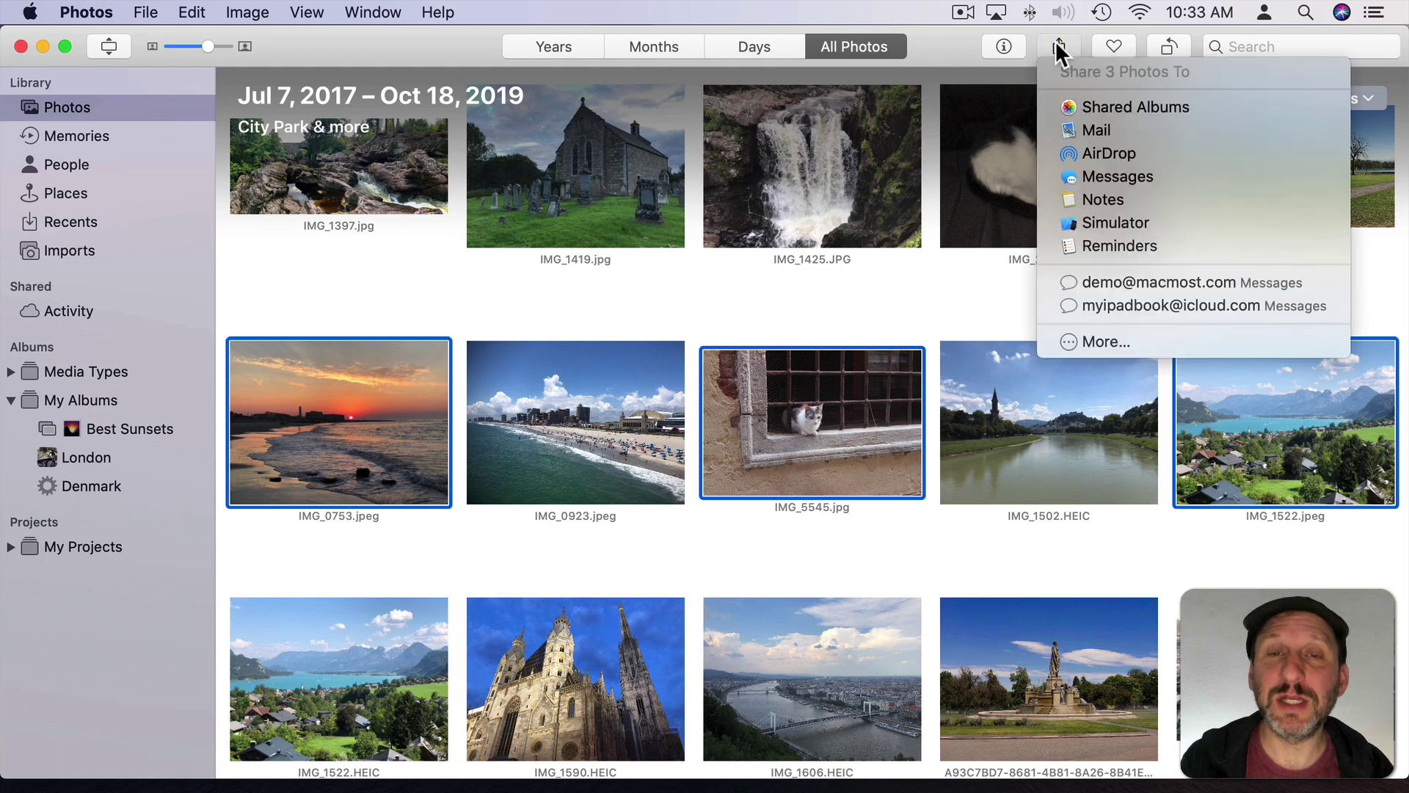
left_click(1102, 108)
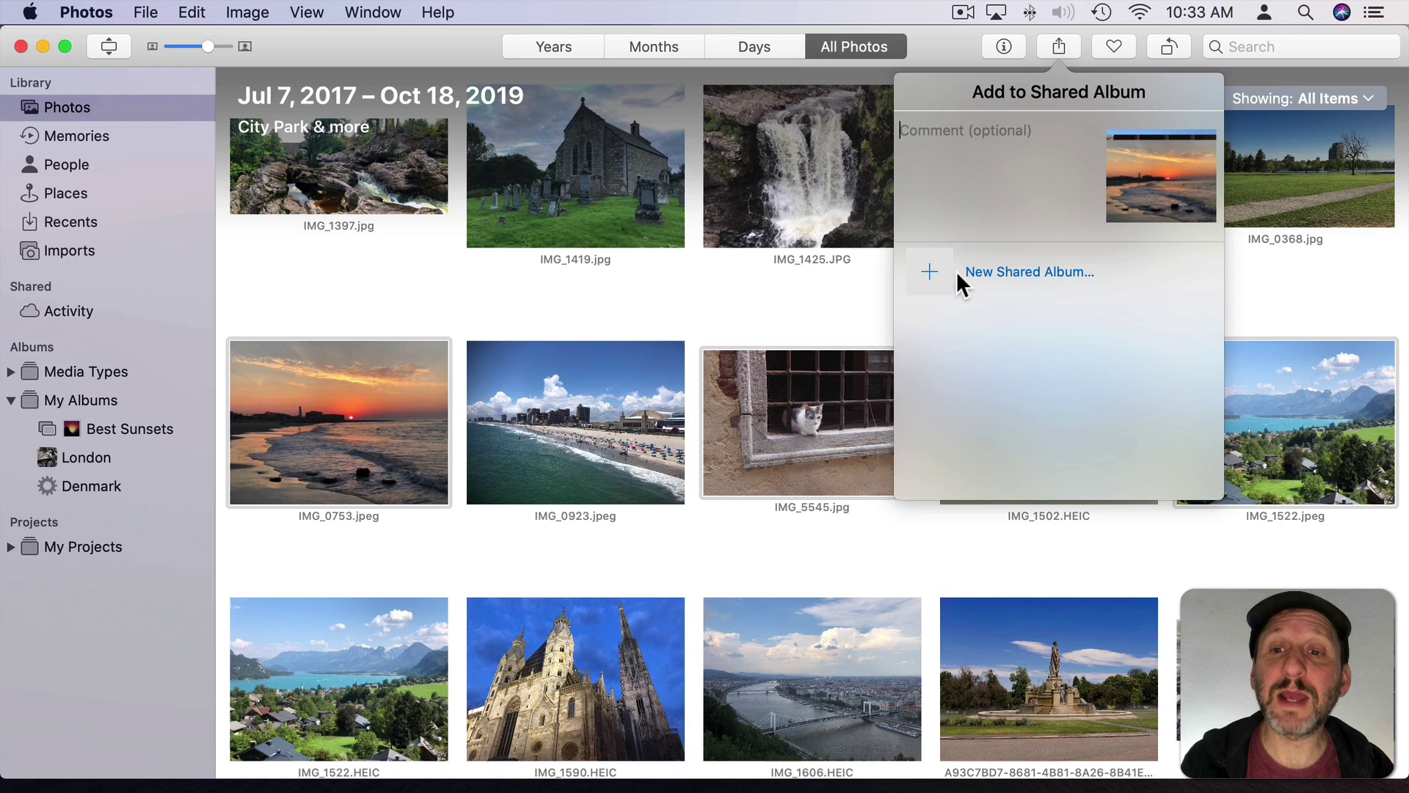
left_click(928, 272)
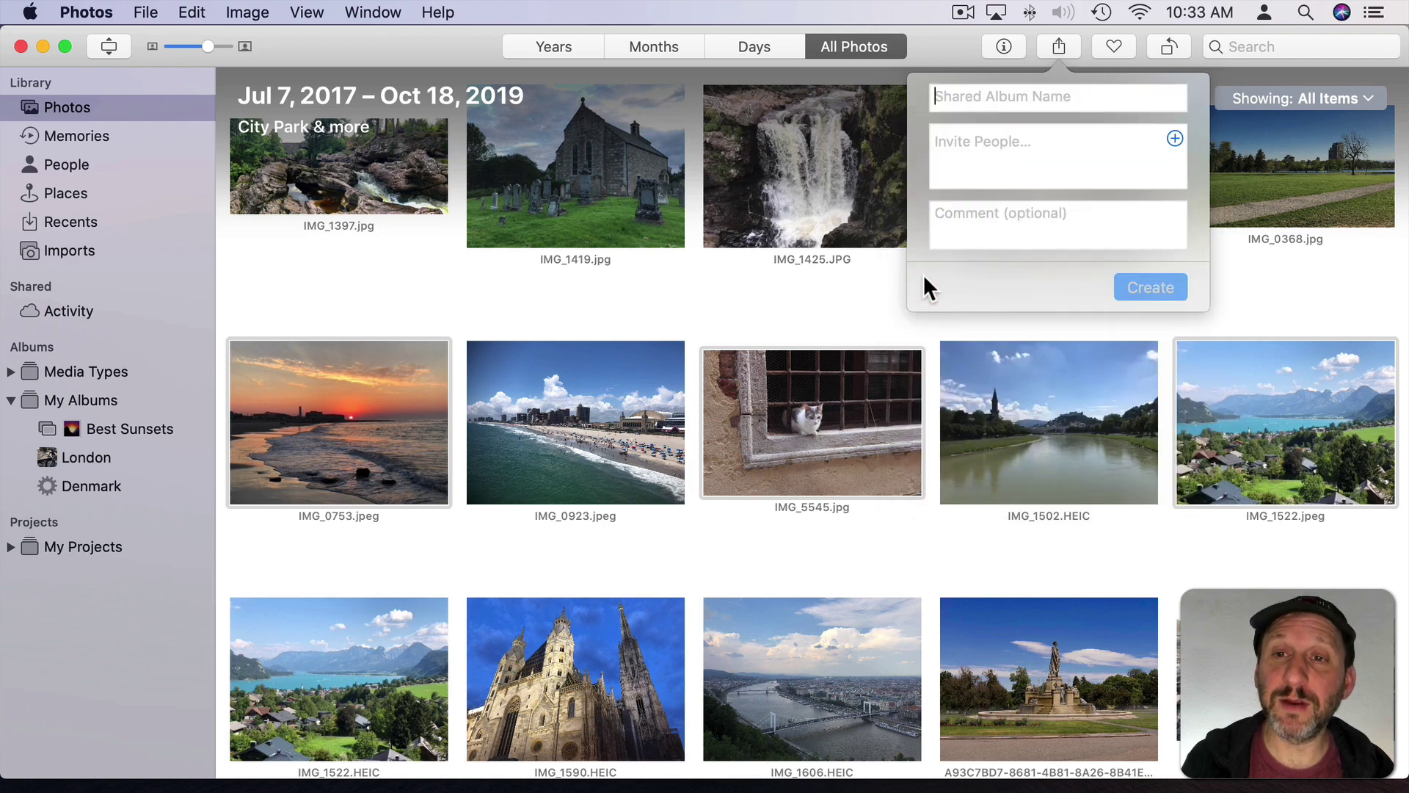
type("Test")
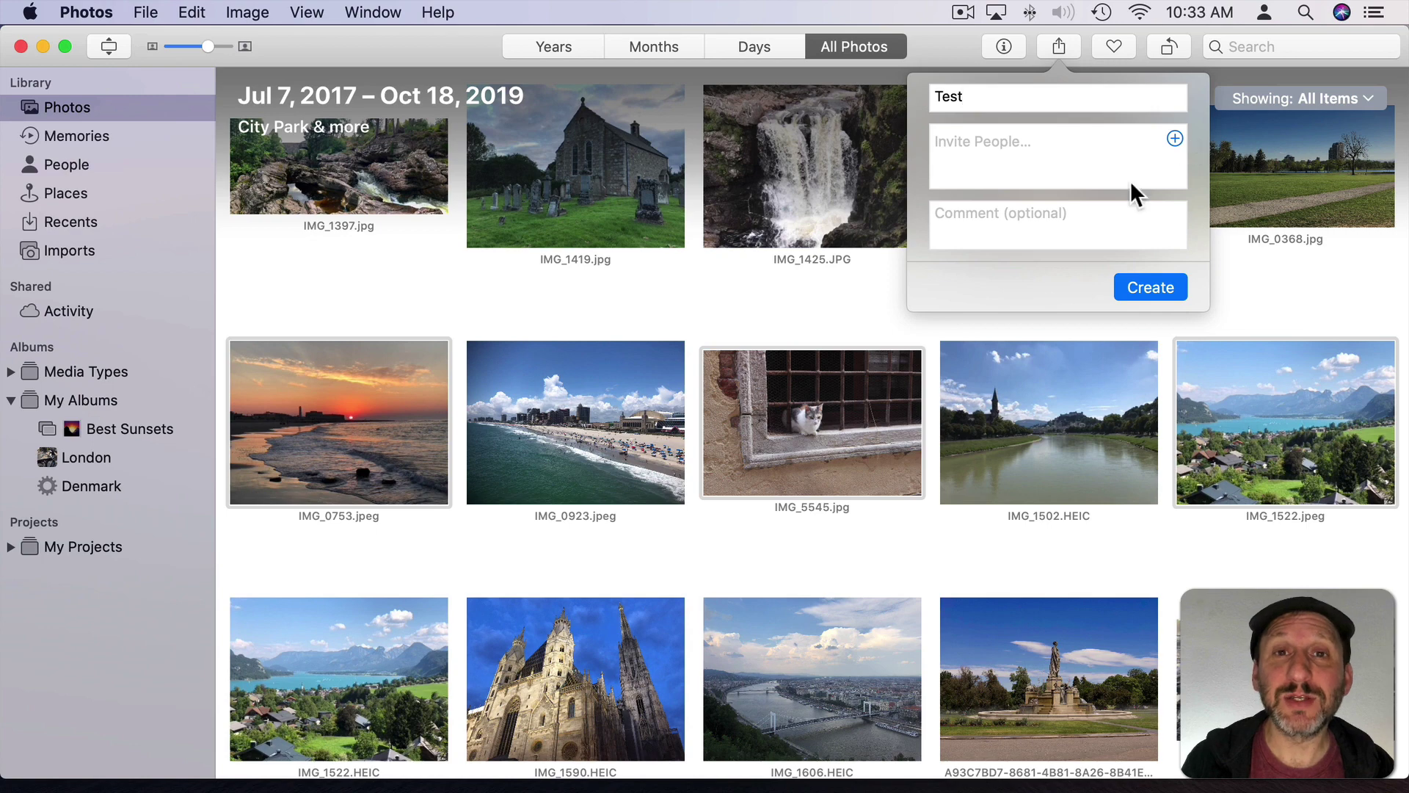
left_click(1151, 285)
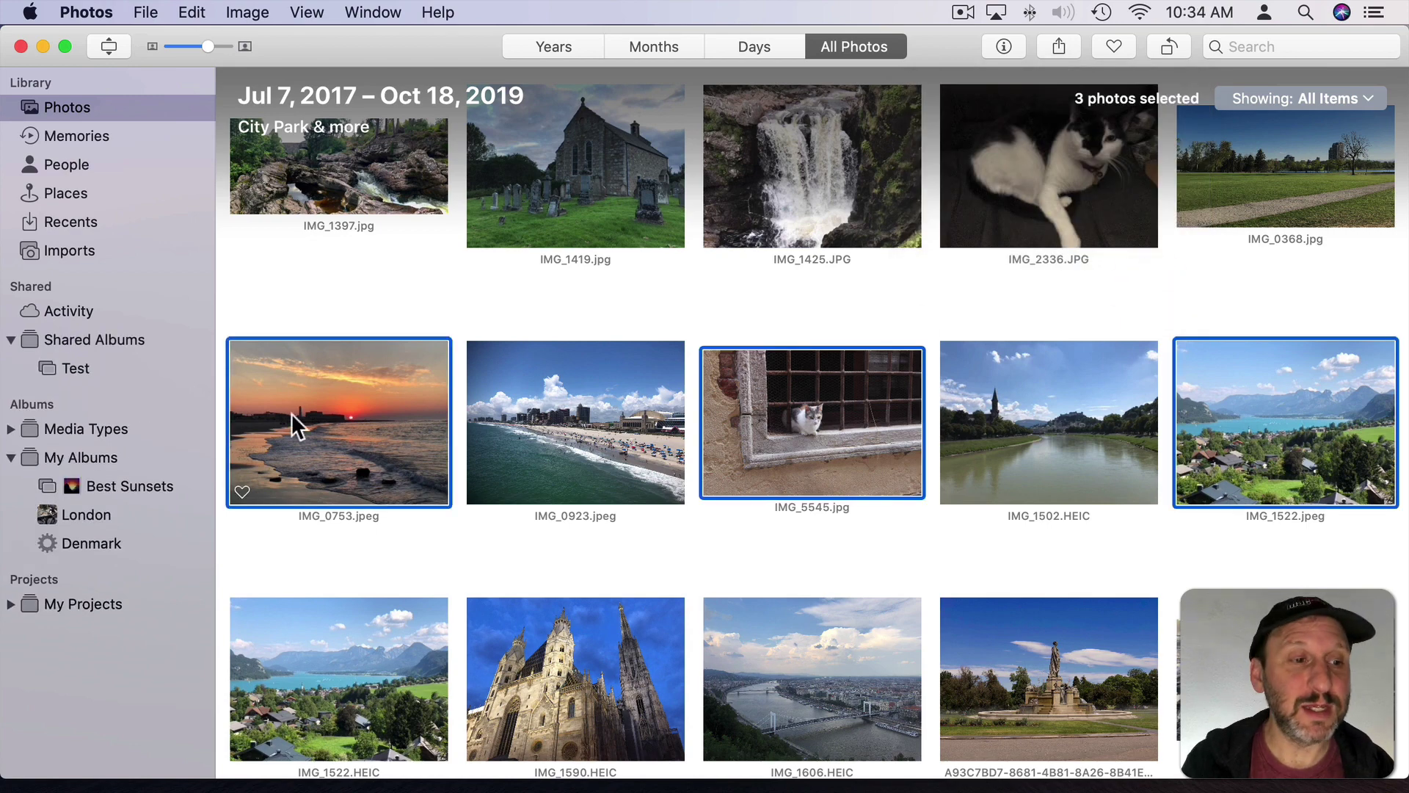
In Test's settings, disable Subscribers Can Post, enable Public Website and select the iCloud URL.
left_click(77, 368)
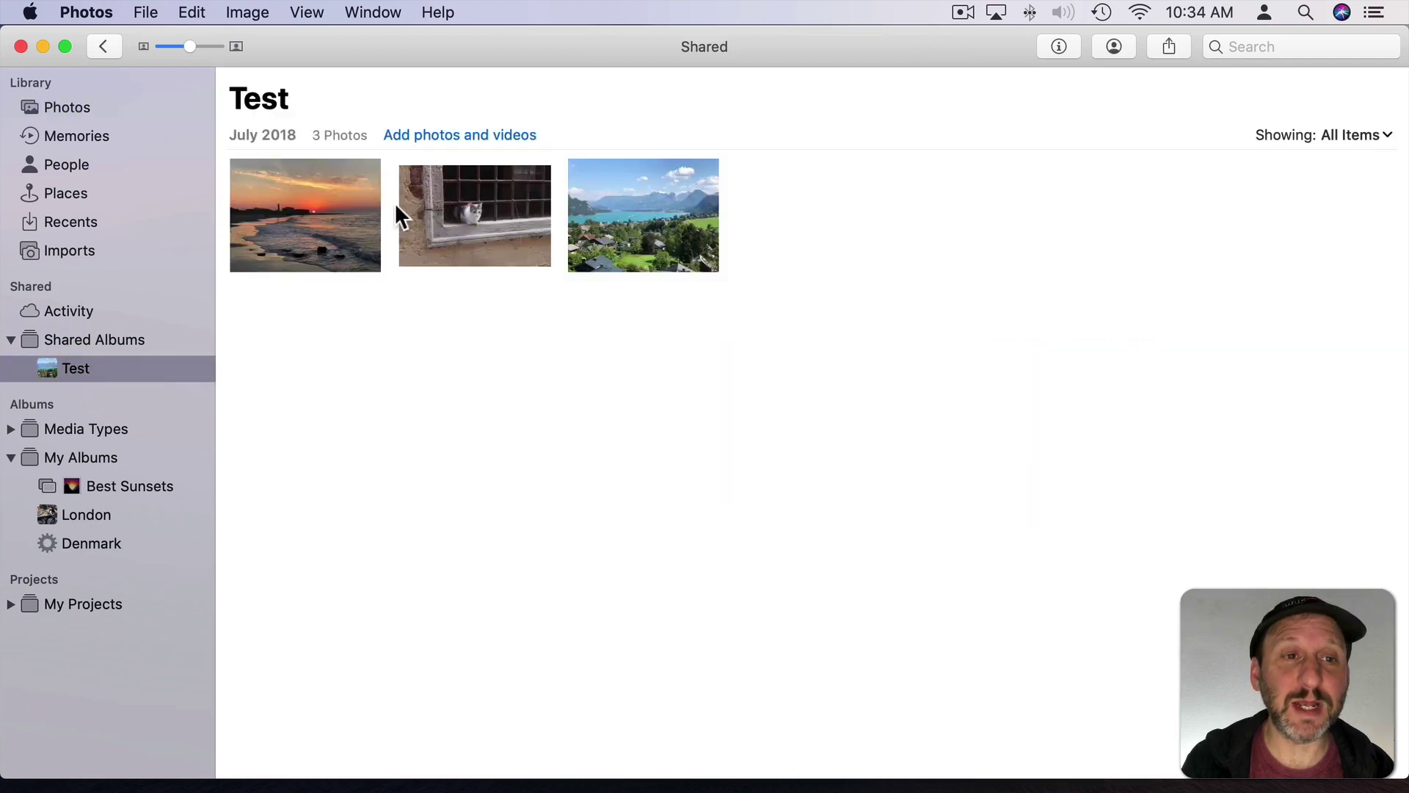
left_click(1116, 49)
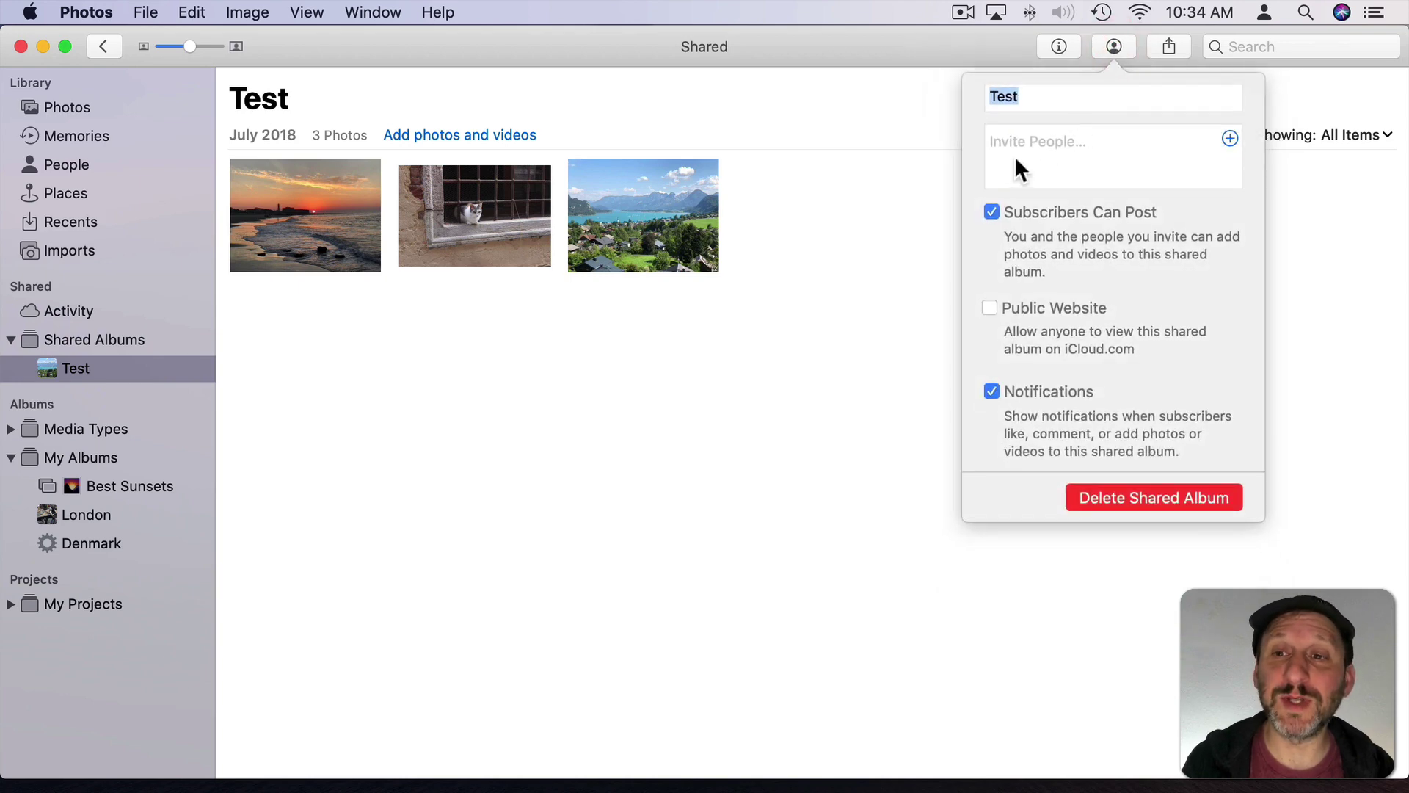
left_click(992, 211)
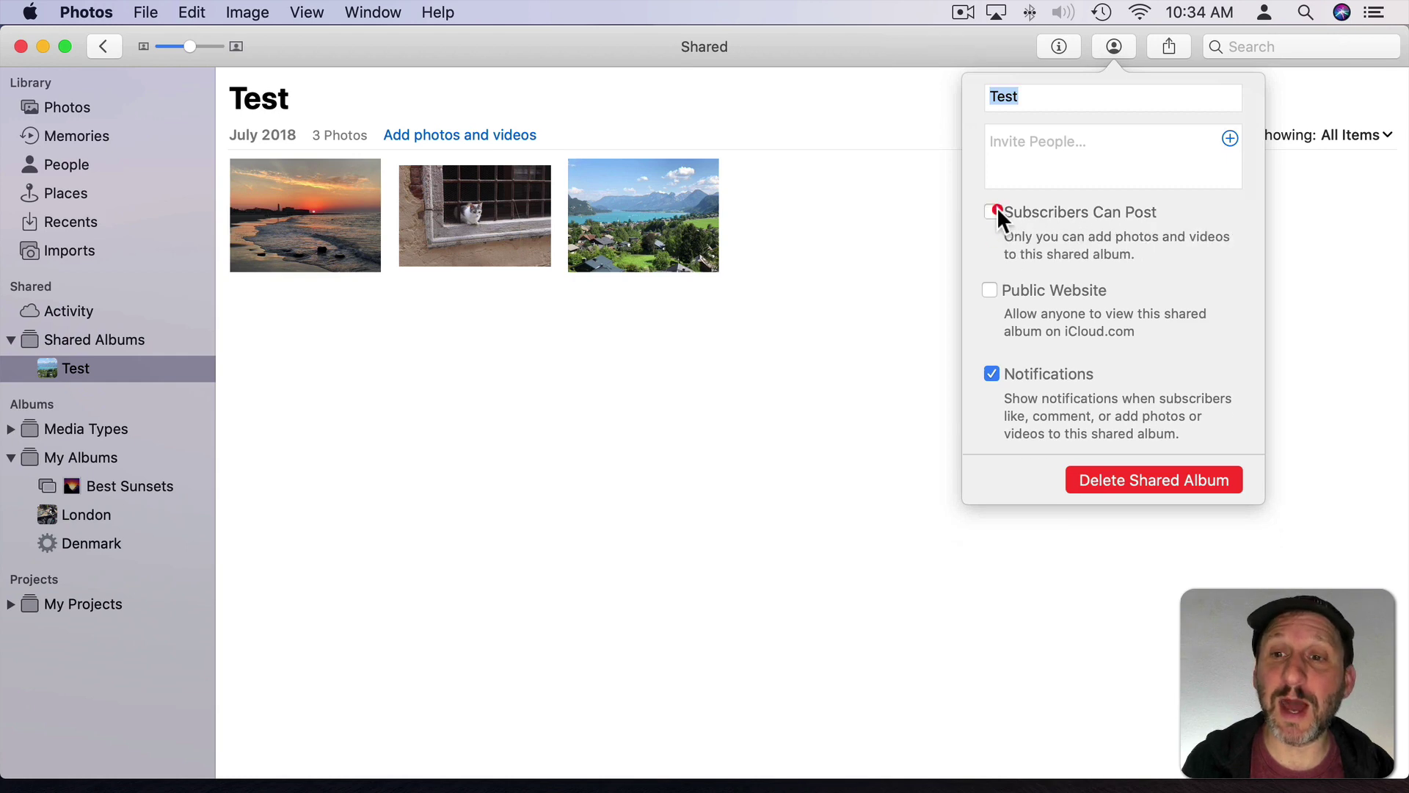
left_click(990, 290)
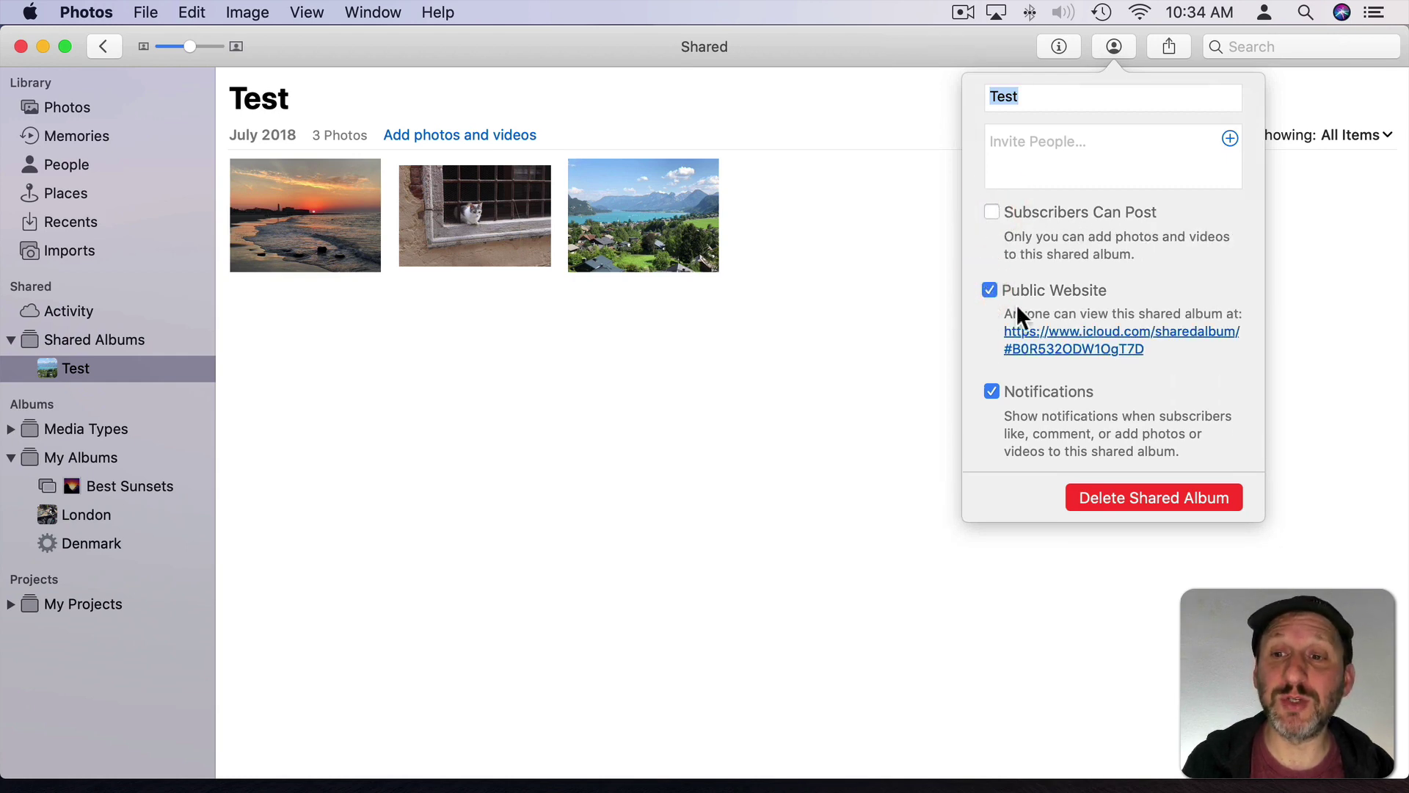
left_click_drag(1148, 350, 1006, 333)
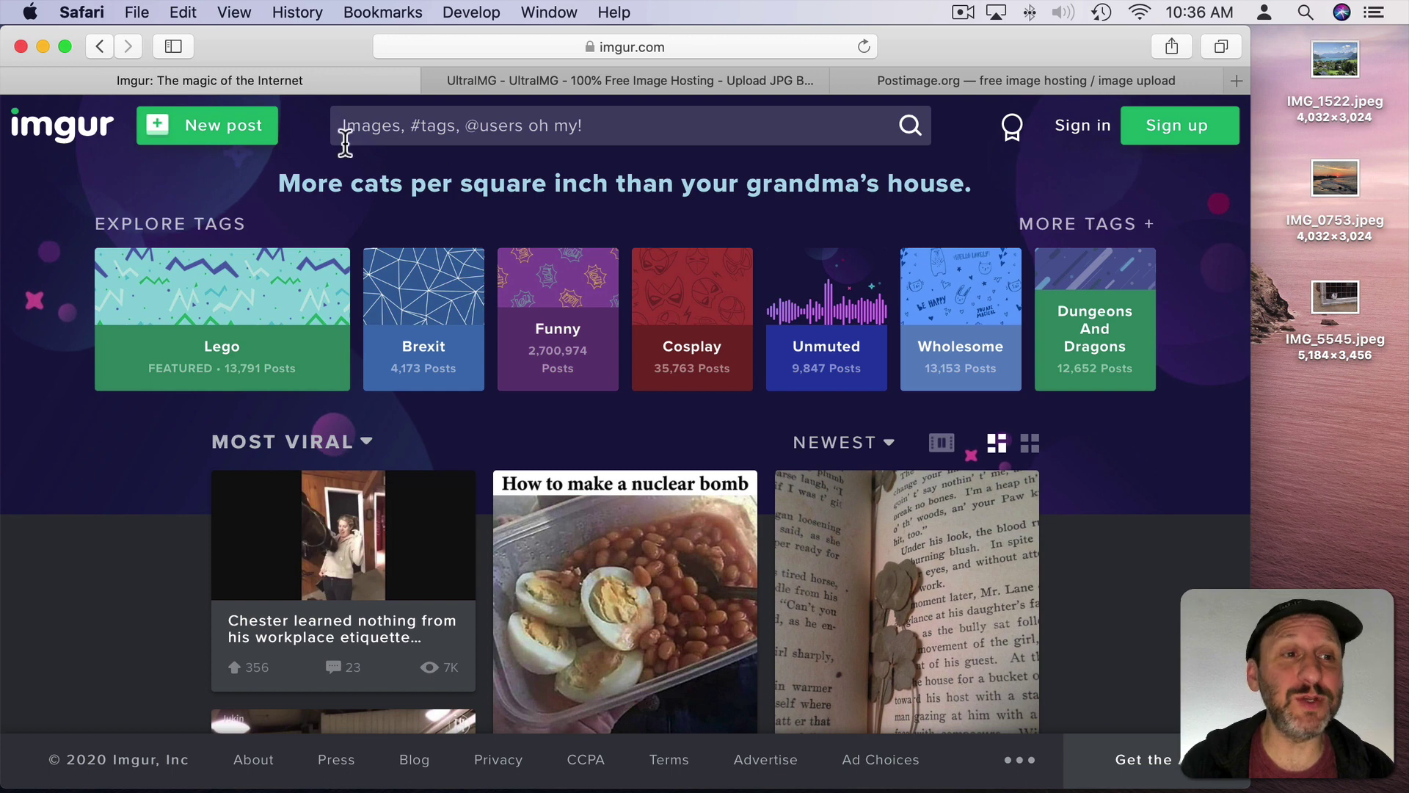
Upload IMG_5545.jpeg as a new Imgur post and copy its web address.
left_click(213, 127)
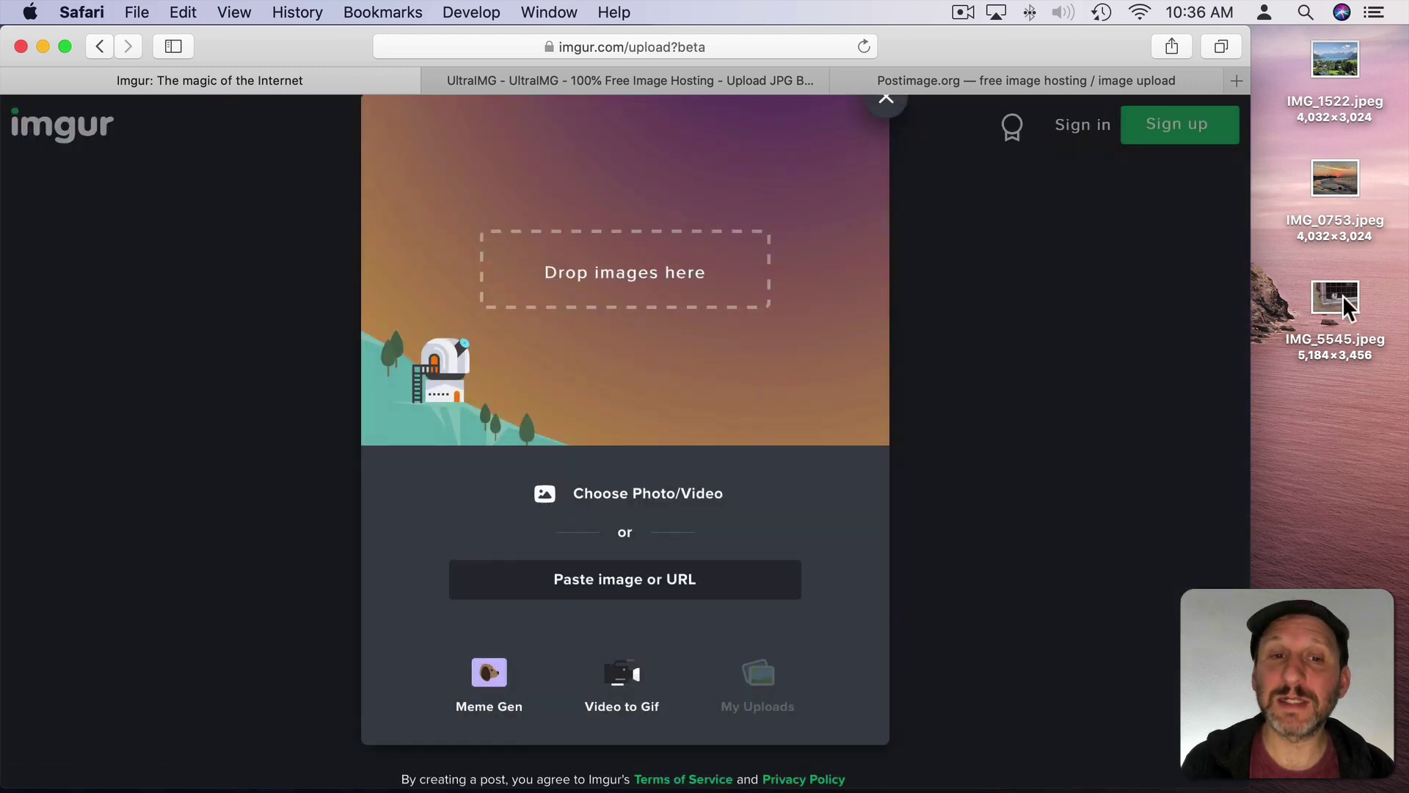
left_click_drag(1345, 297, 624, 292)
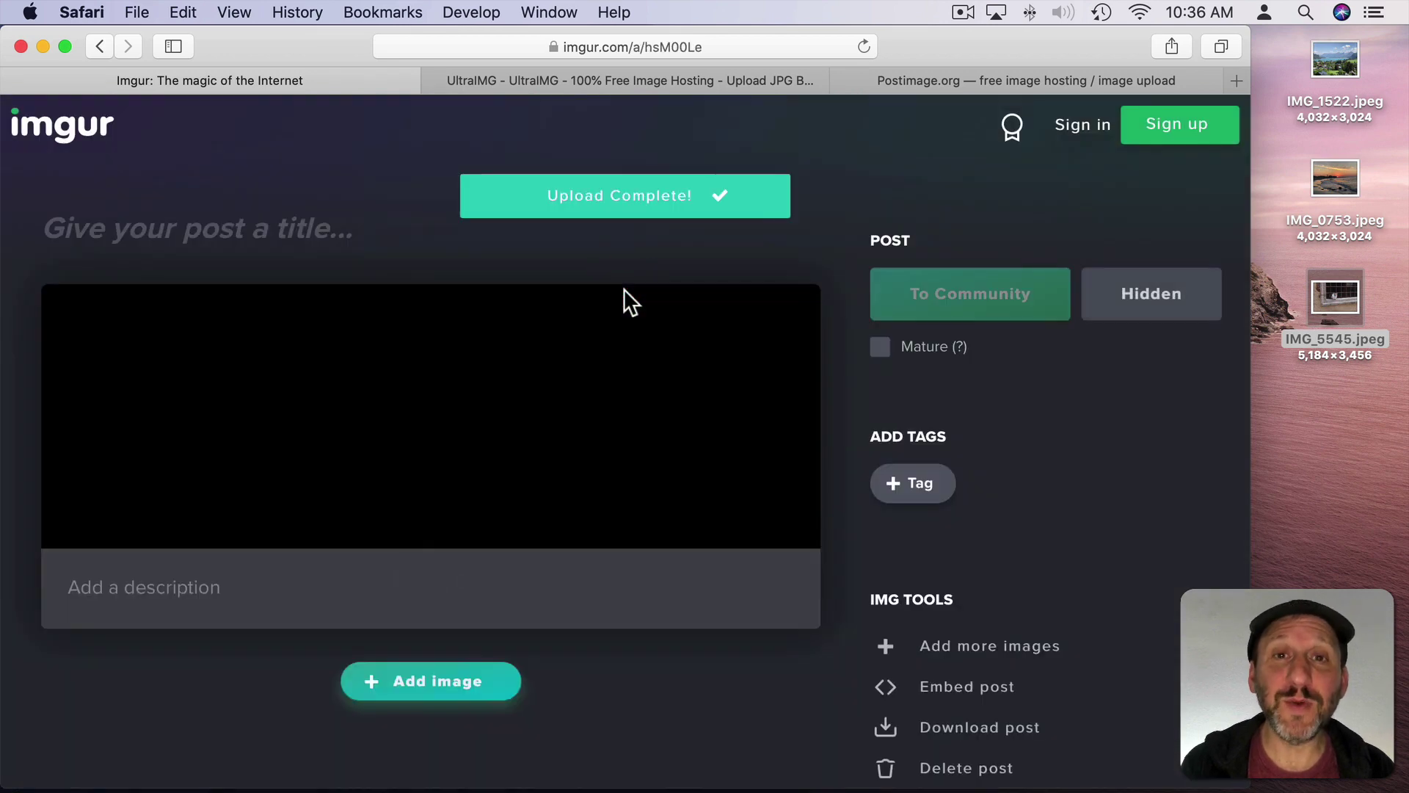
scroll(916, 450, "down", 1)
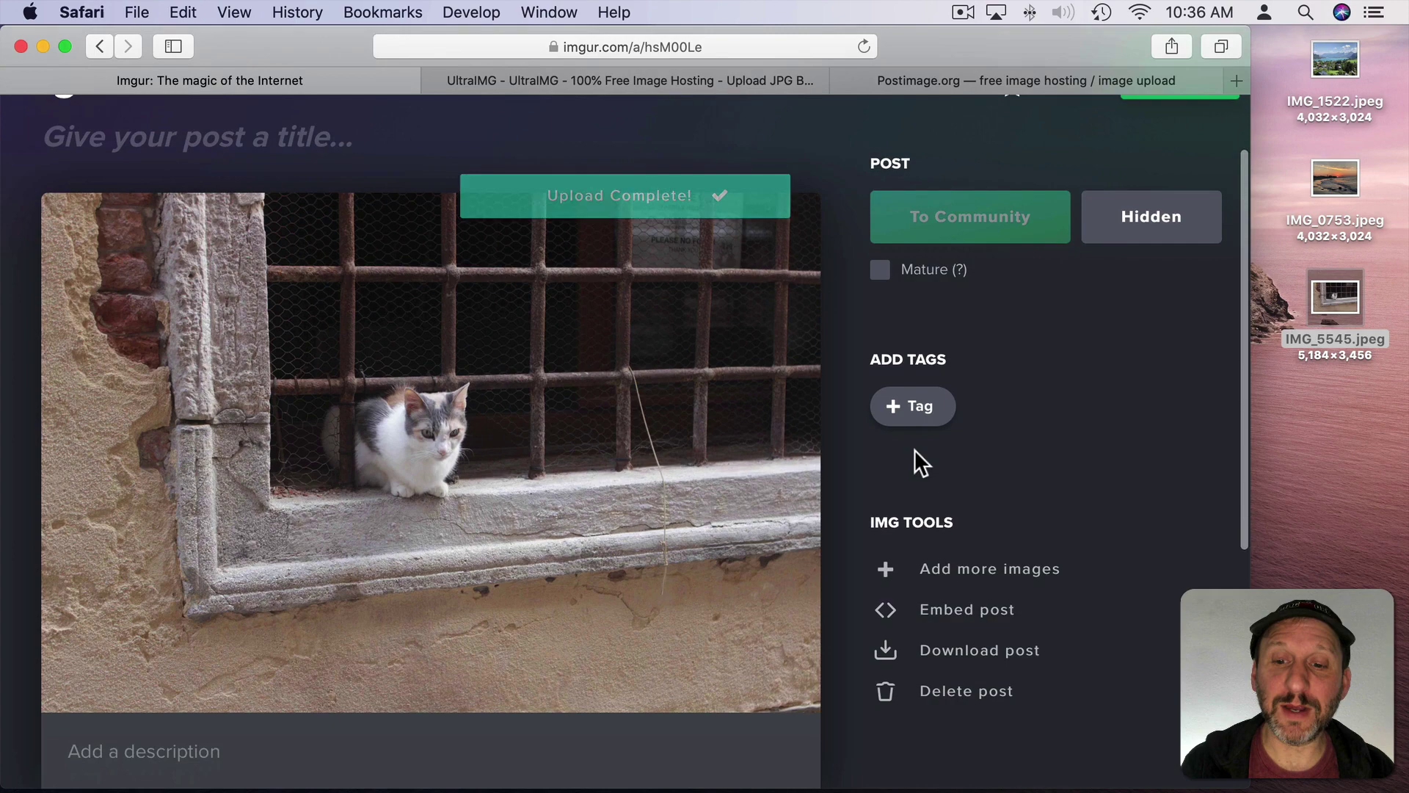
scroll(915, 449, "up", 1)
left_click(598, 46)
key("super+c")
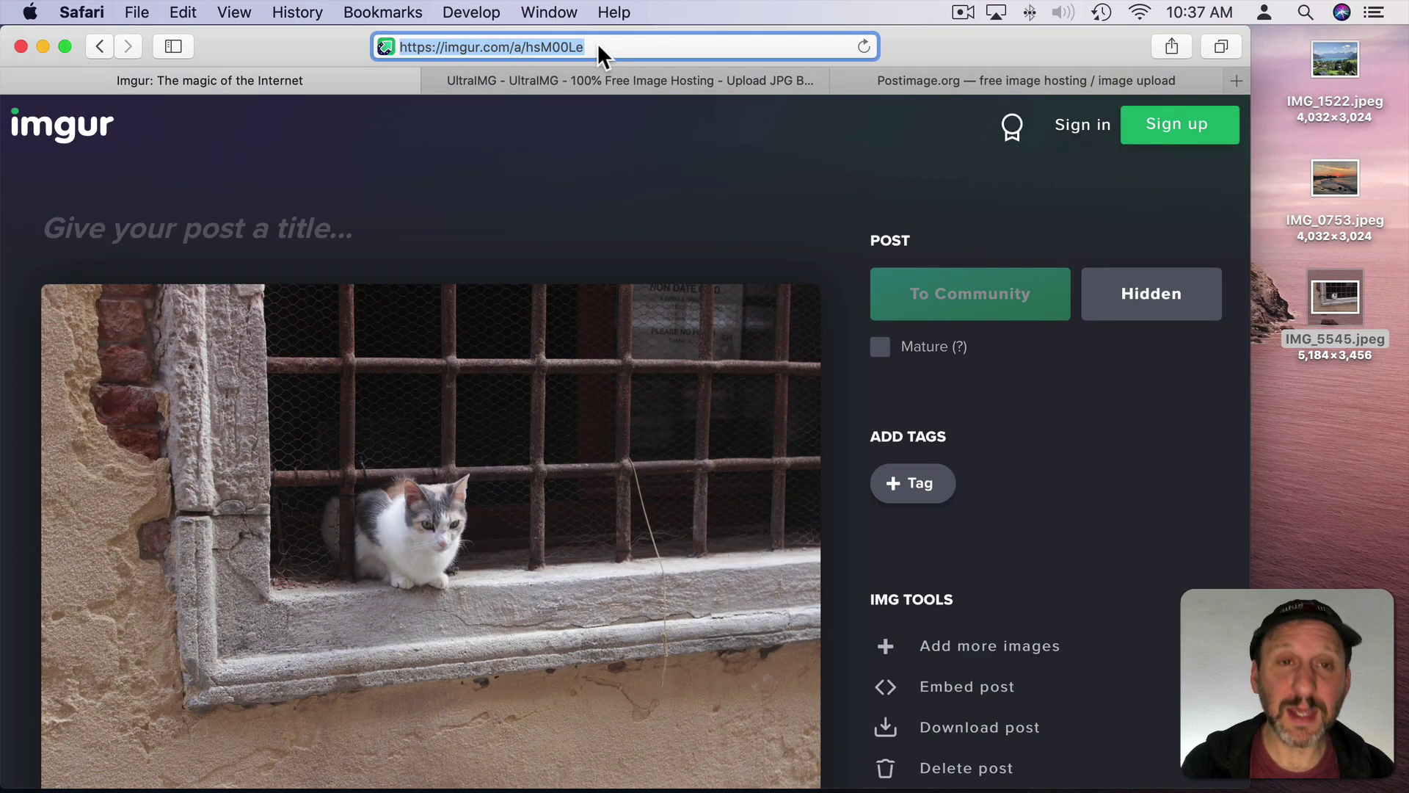
Load the copied post link in a private window and download the post from it.
key("super+shift+n")
key("super+v")
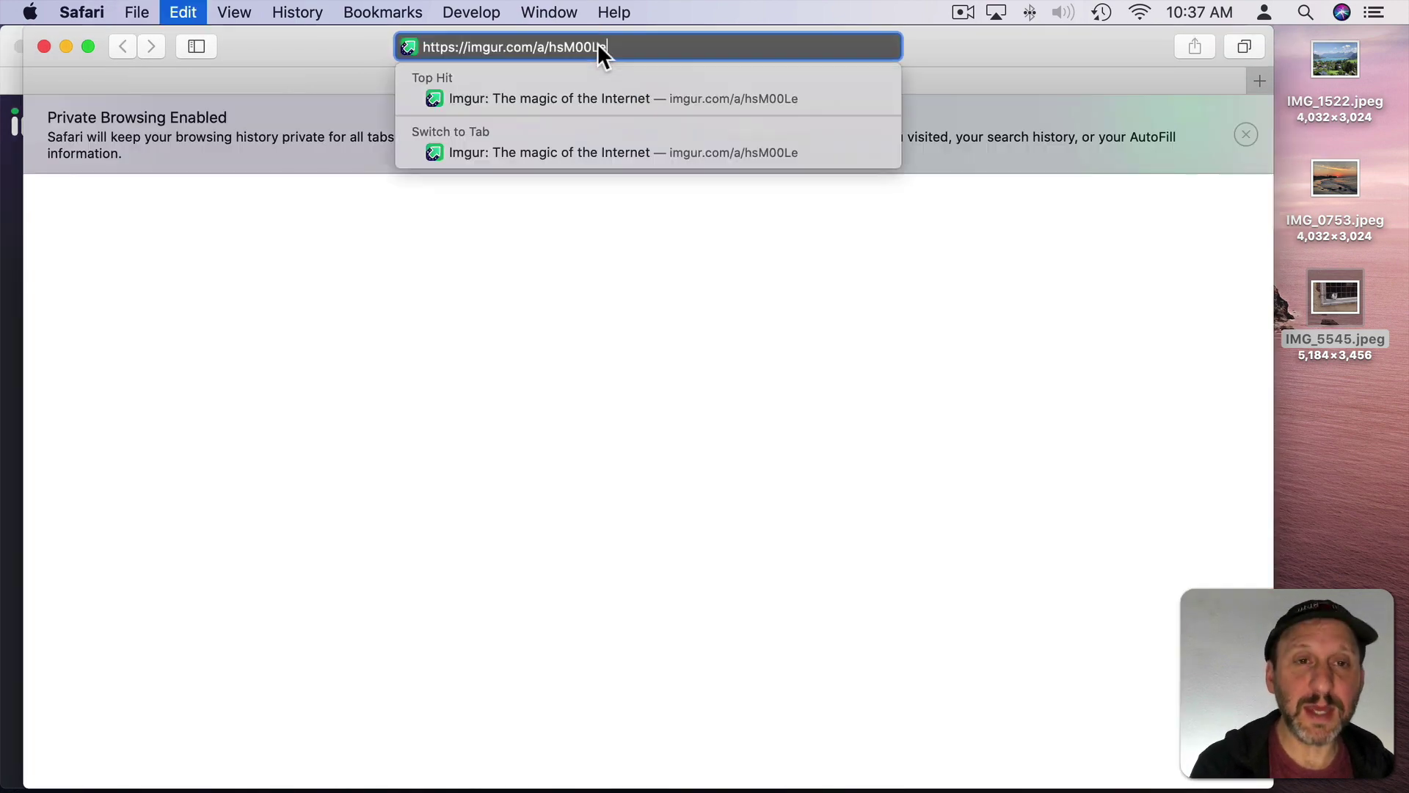
key("Return")
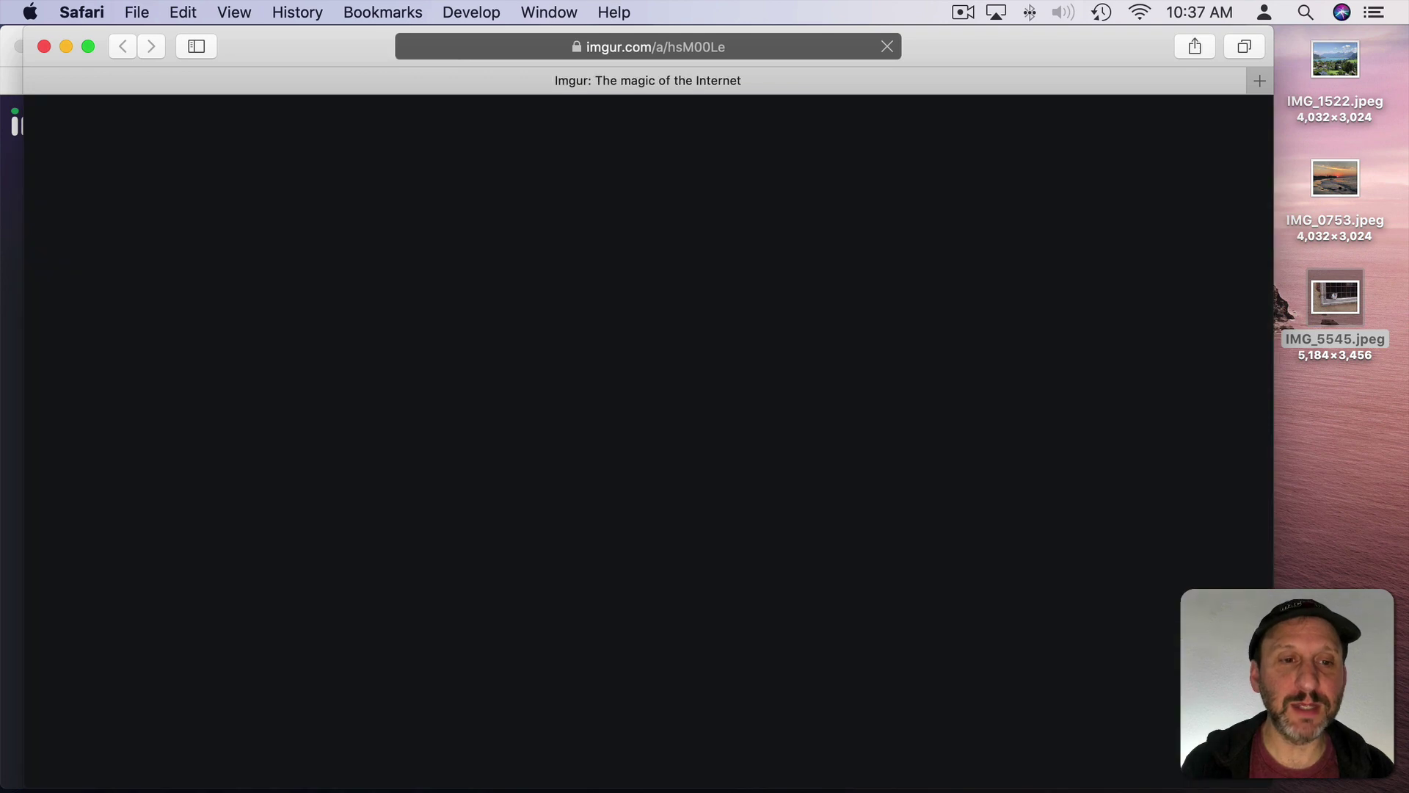
scroll(498, 496, "down", 1)
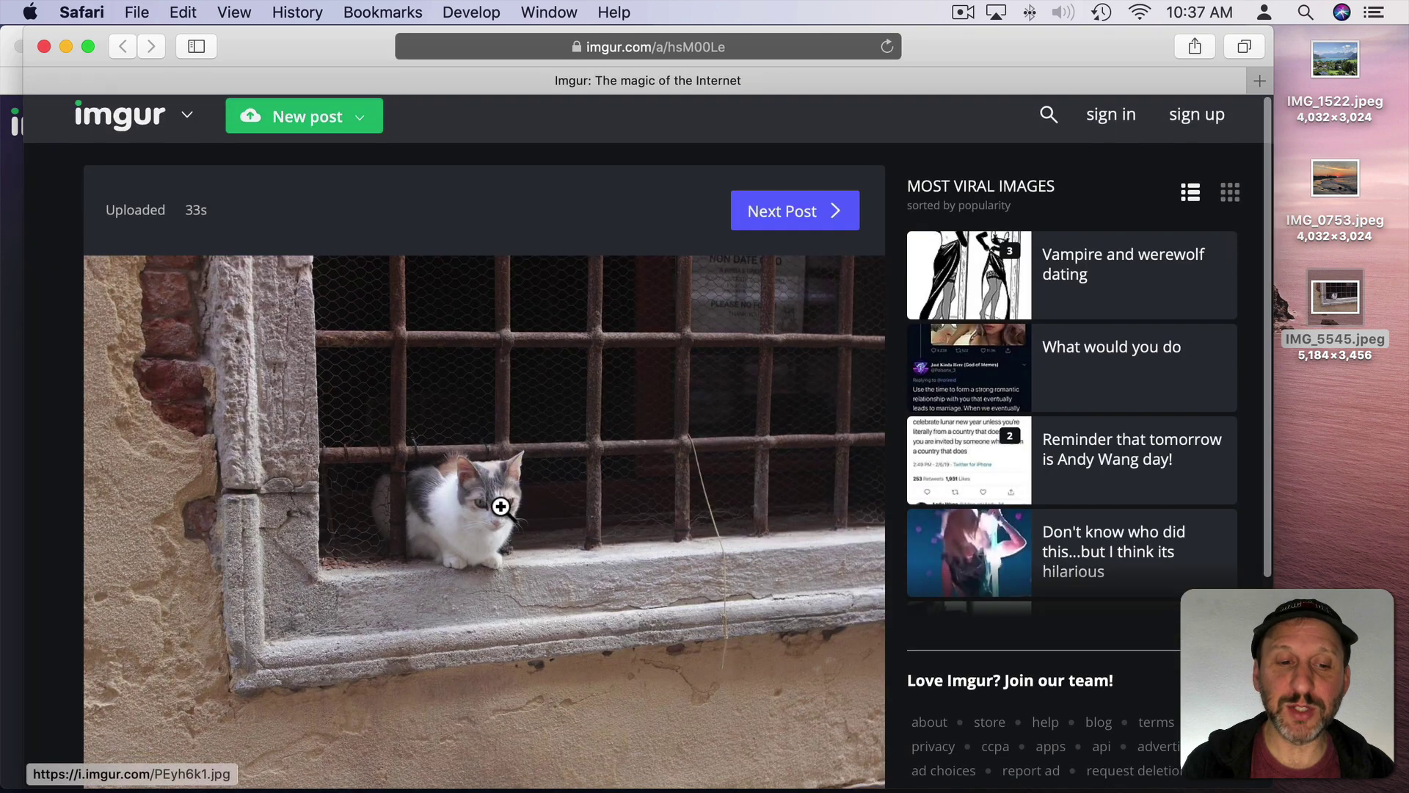
scroll(501, 512, "down", 4)
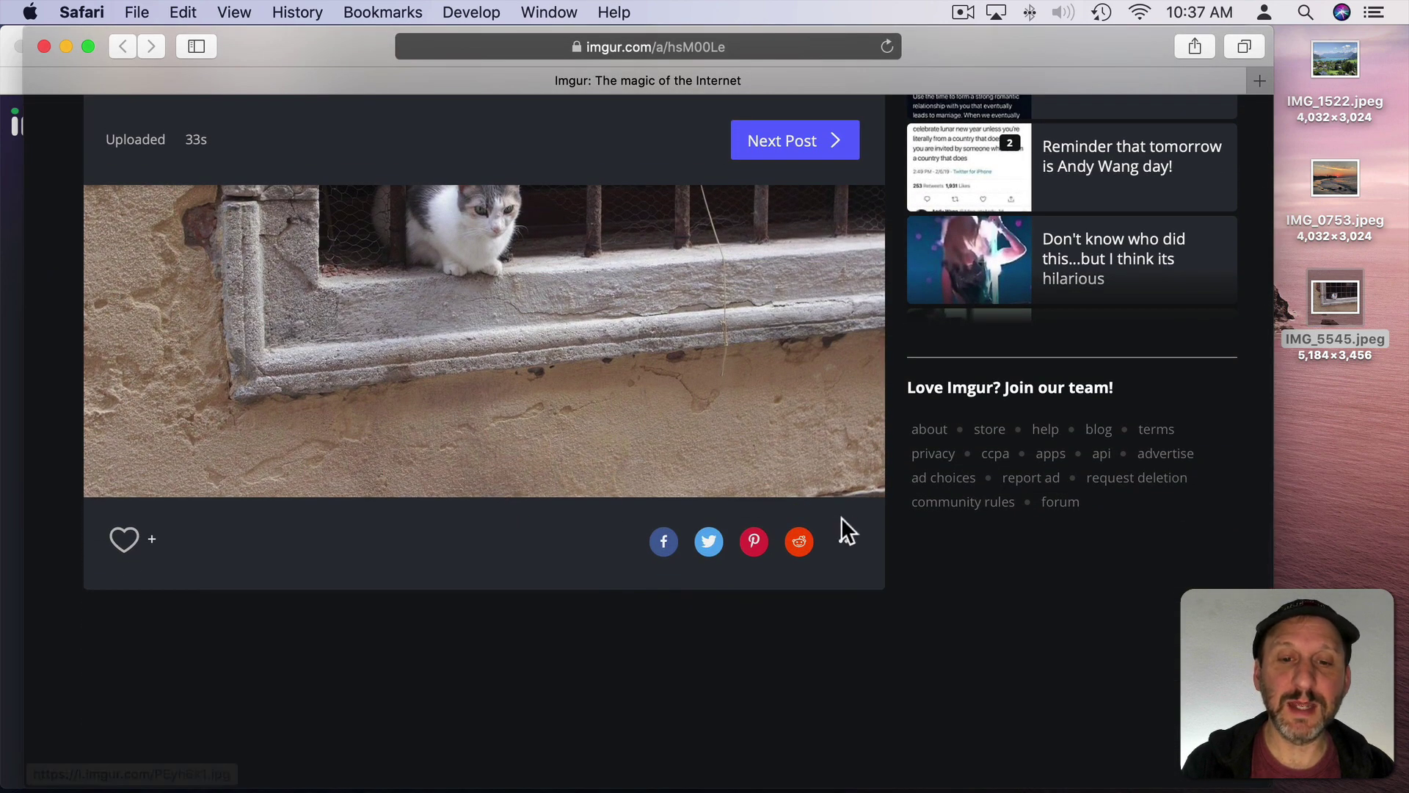
left_click(850, 548)
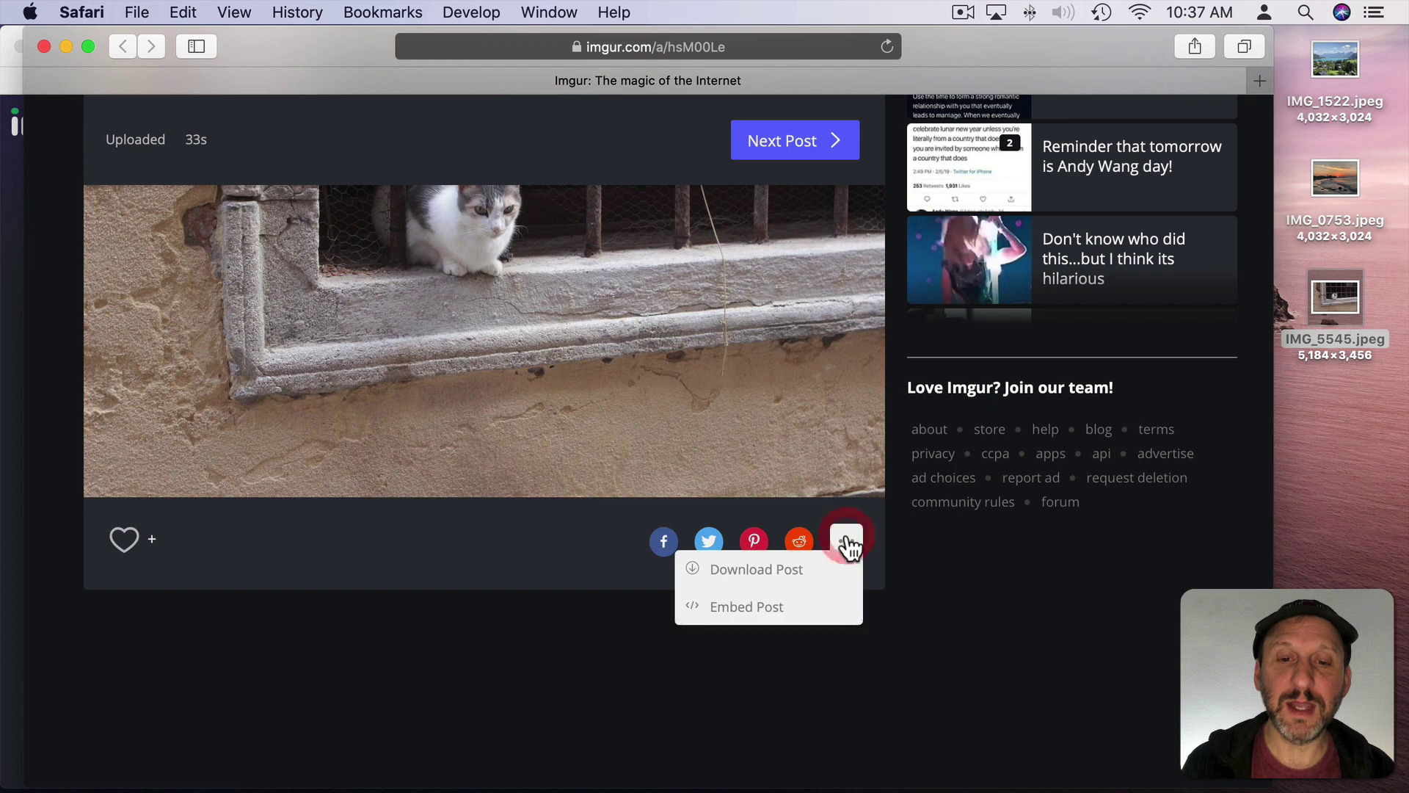
left_click(734, 573)
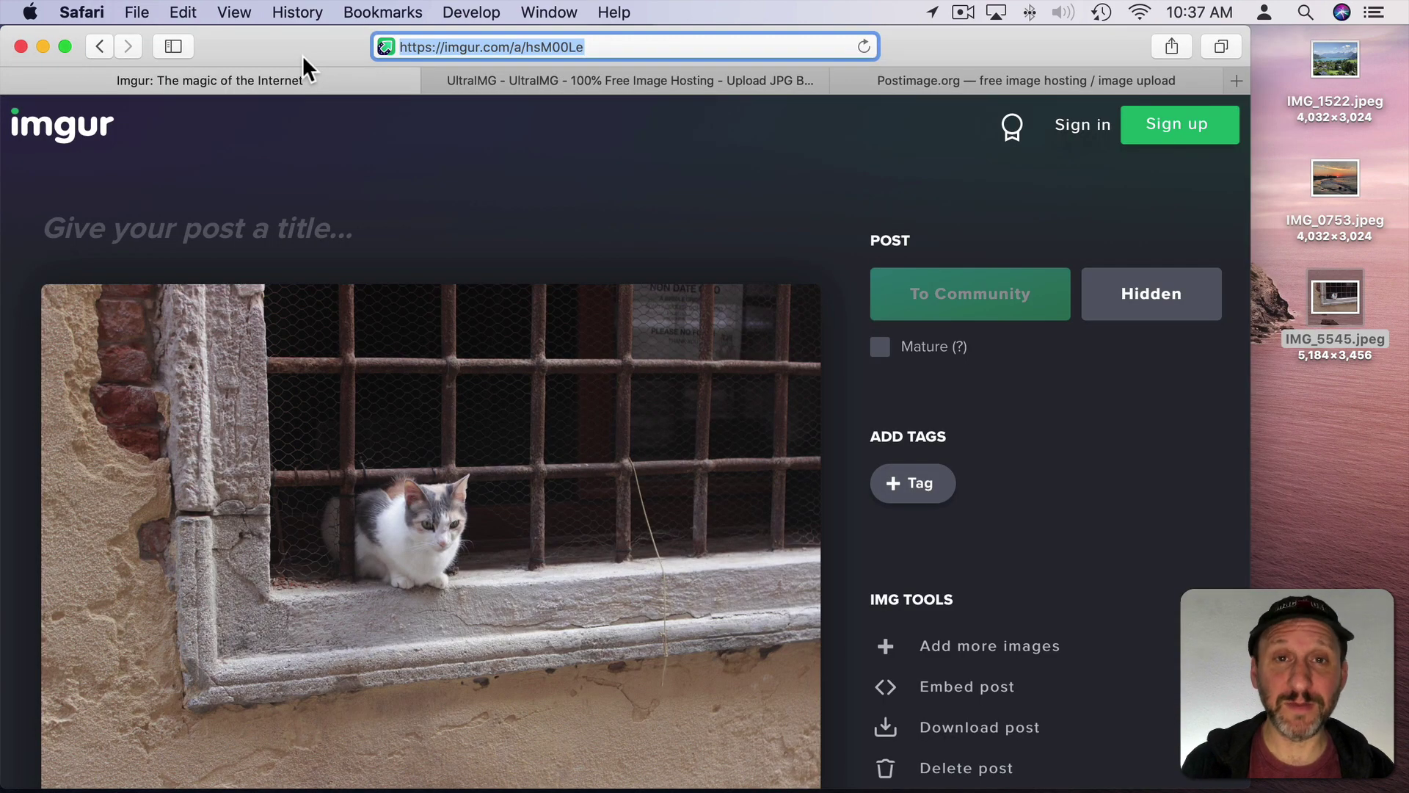
Show the UltraIMG tab and then the Postimage.org tab as alternative hosts.
left_click(605, 81)
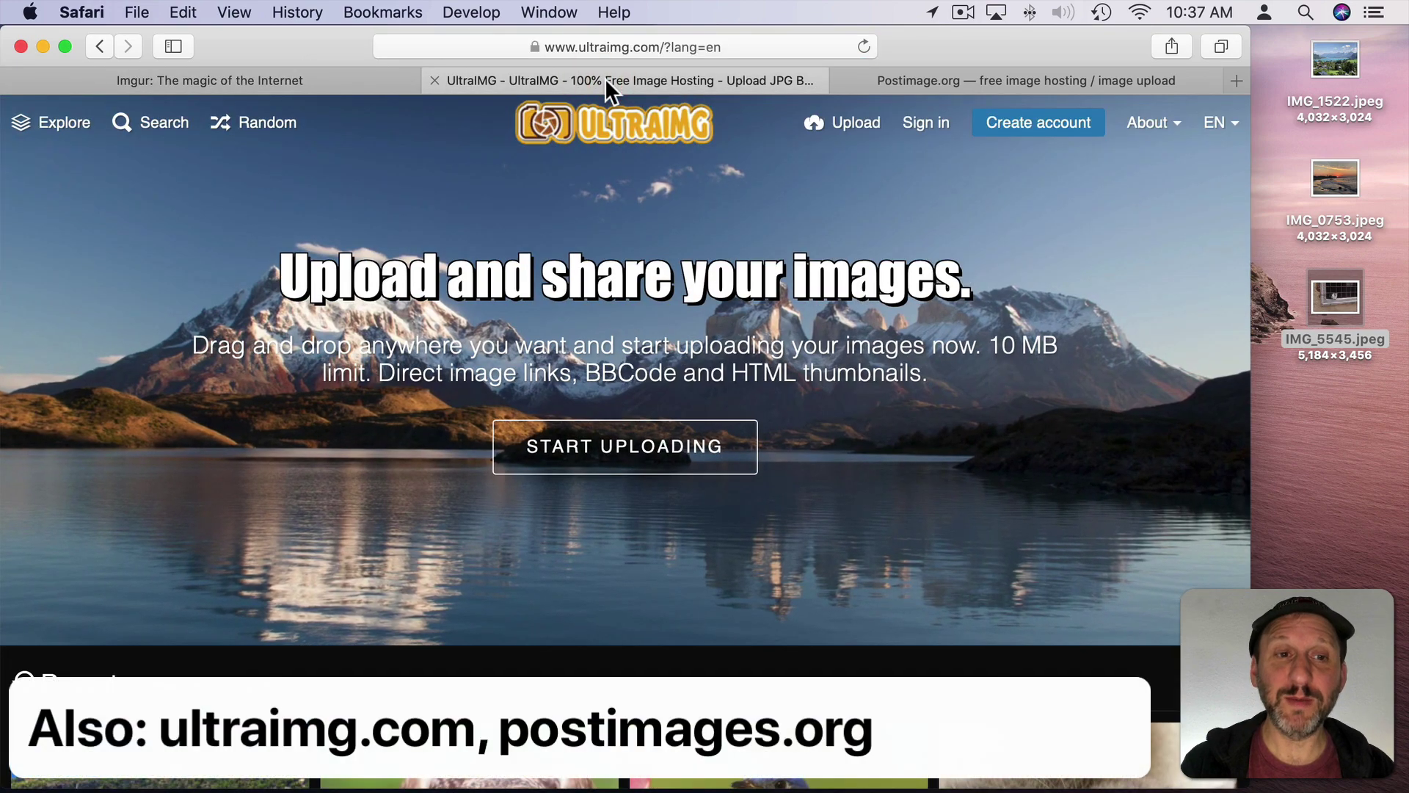
left_click(915, 80)
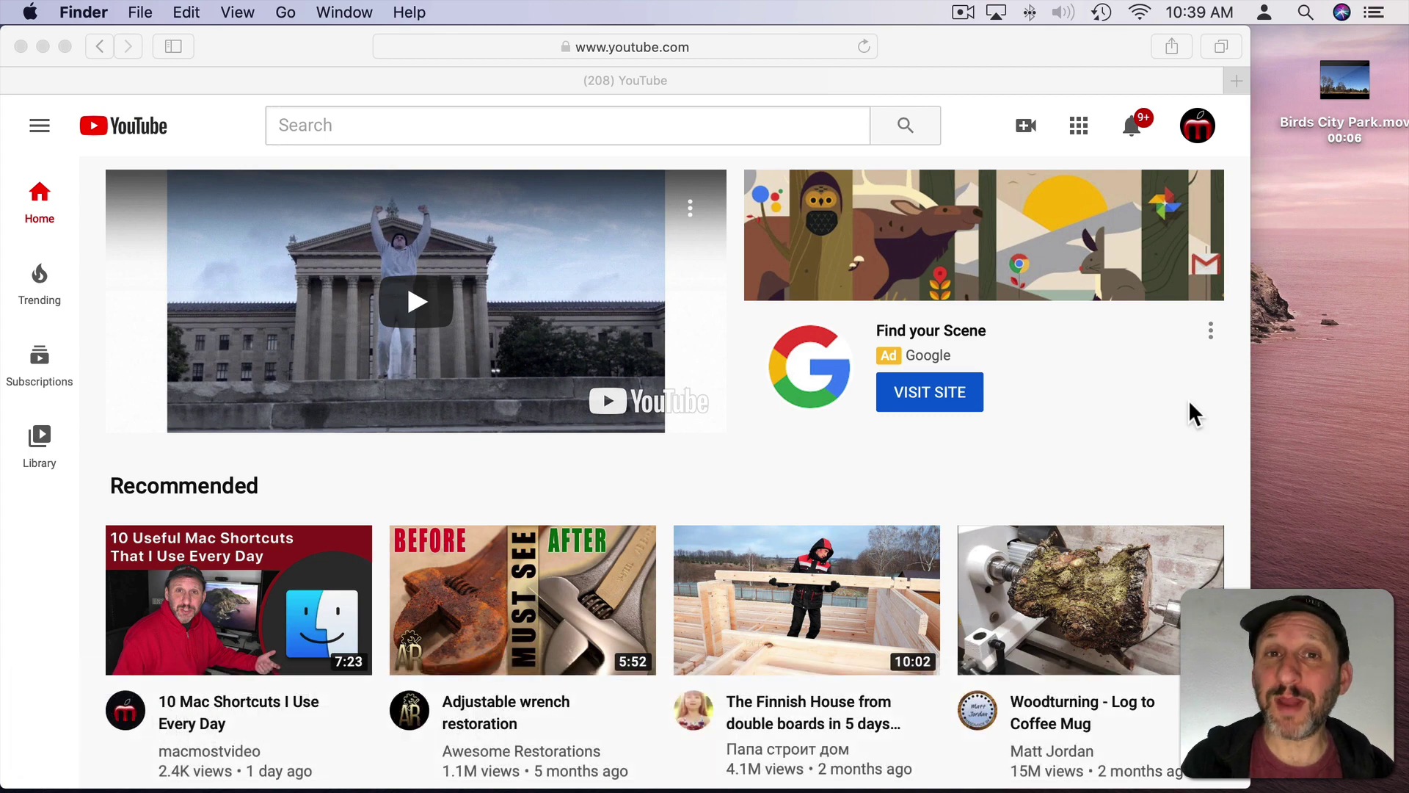
Start a YouTube video upload with the Birds City Park movie.
left_click(1029, 107)
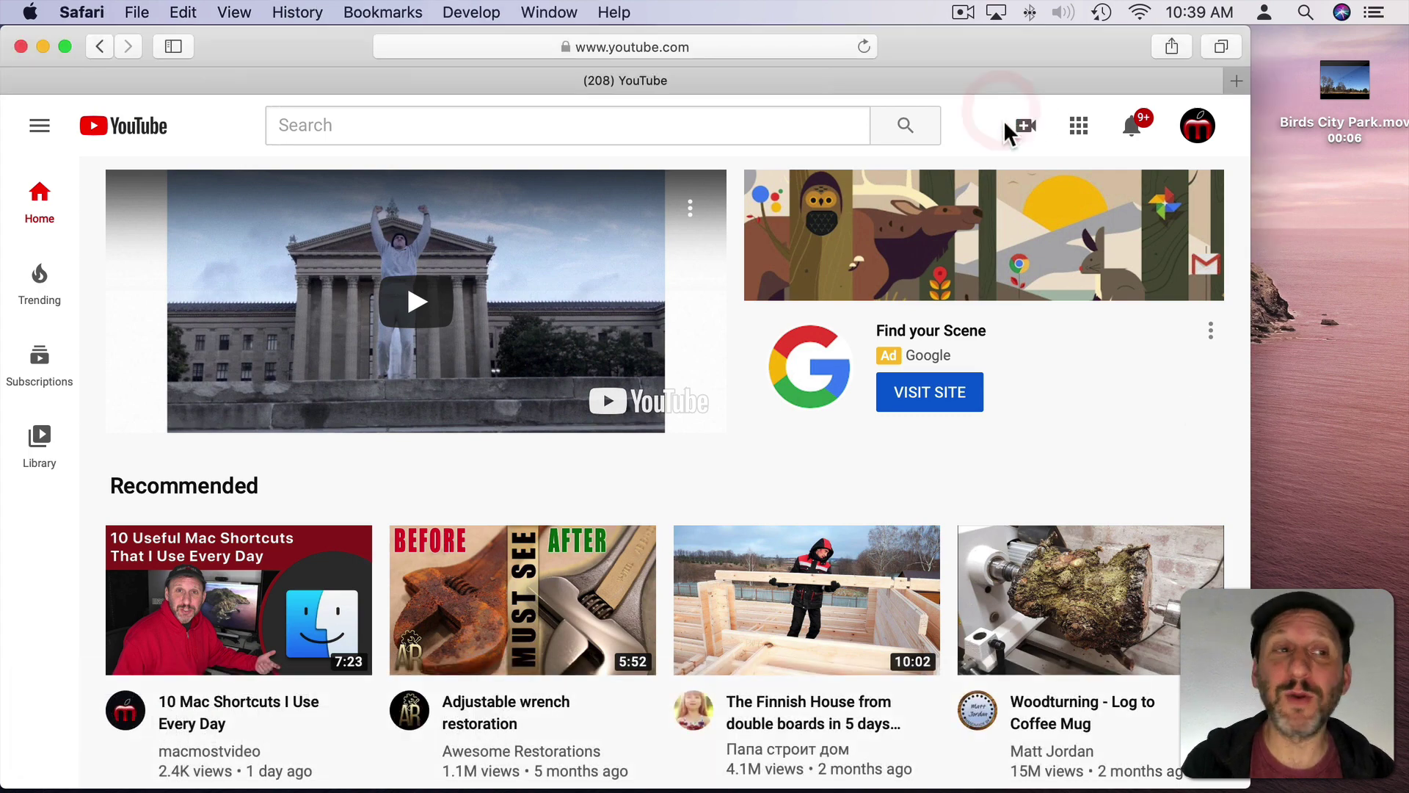
left_click(1019, 130)
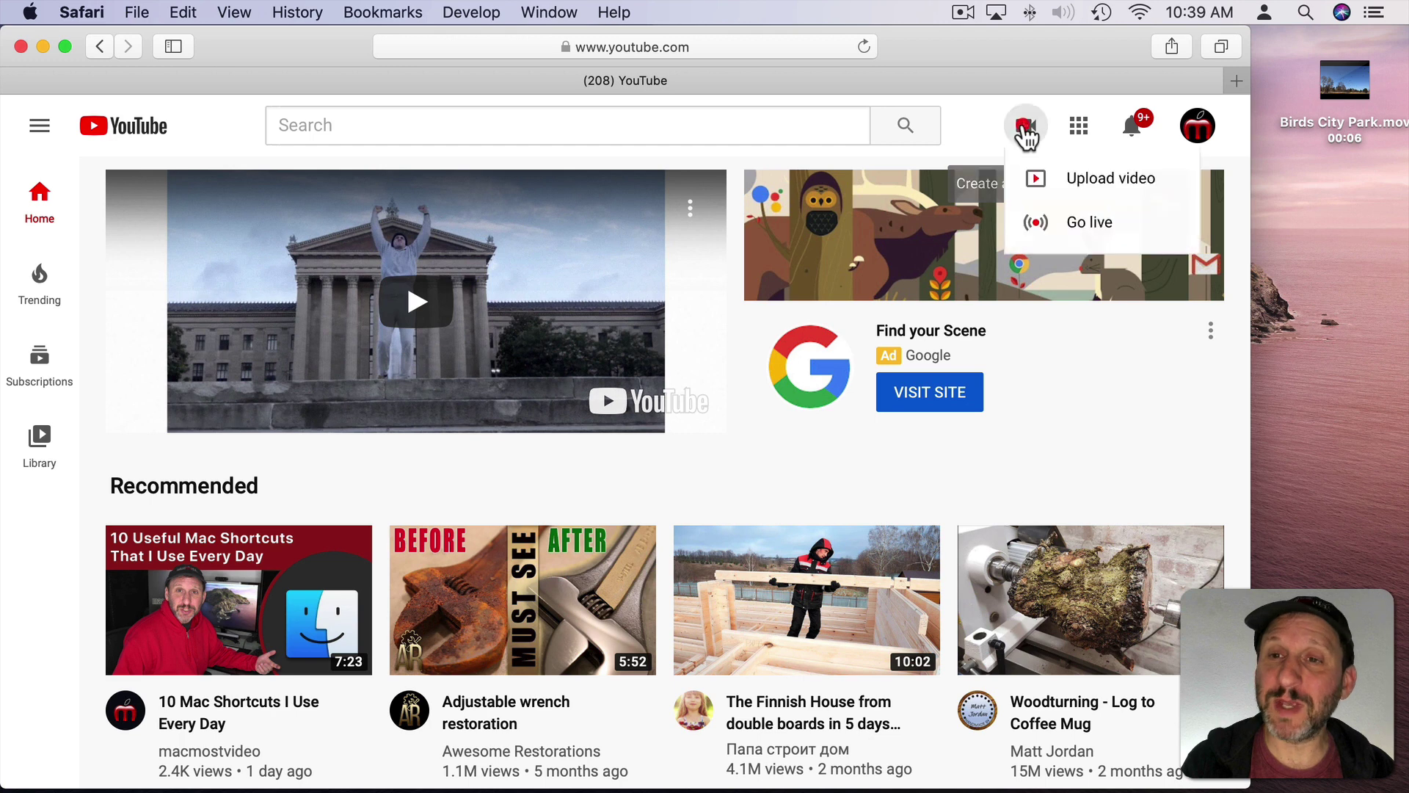
left_click(1054, 193)
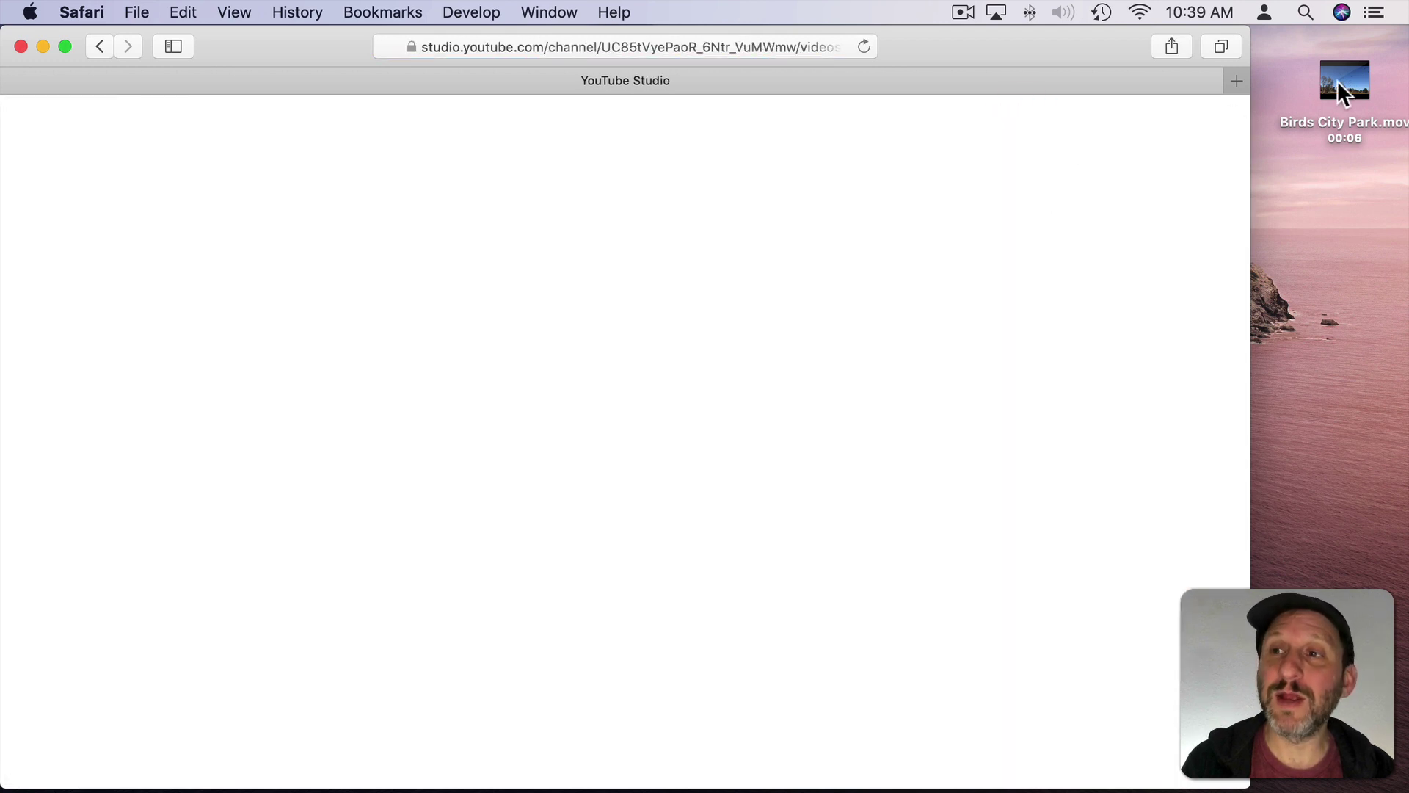
left_click_drag(1356, 86, 566, 404)
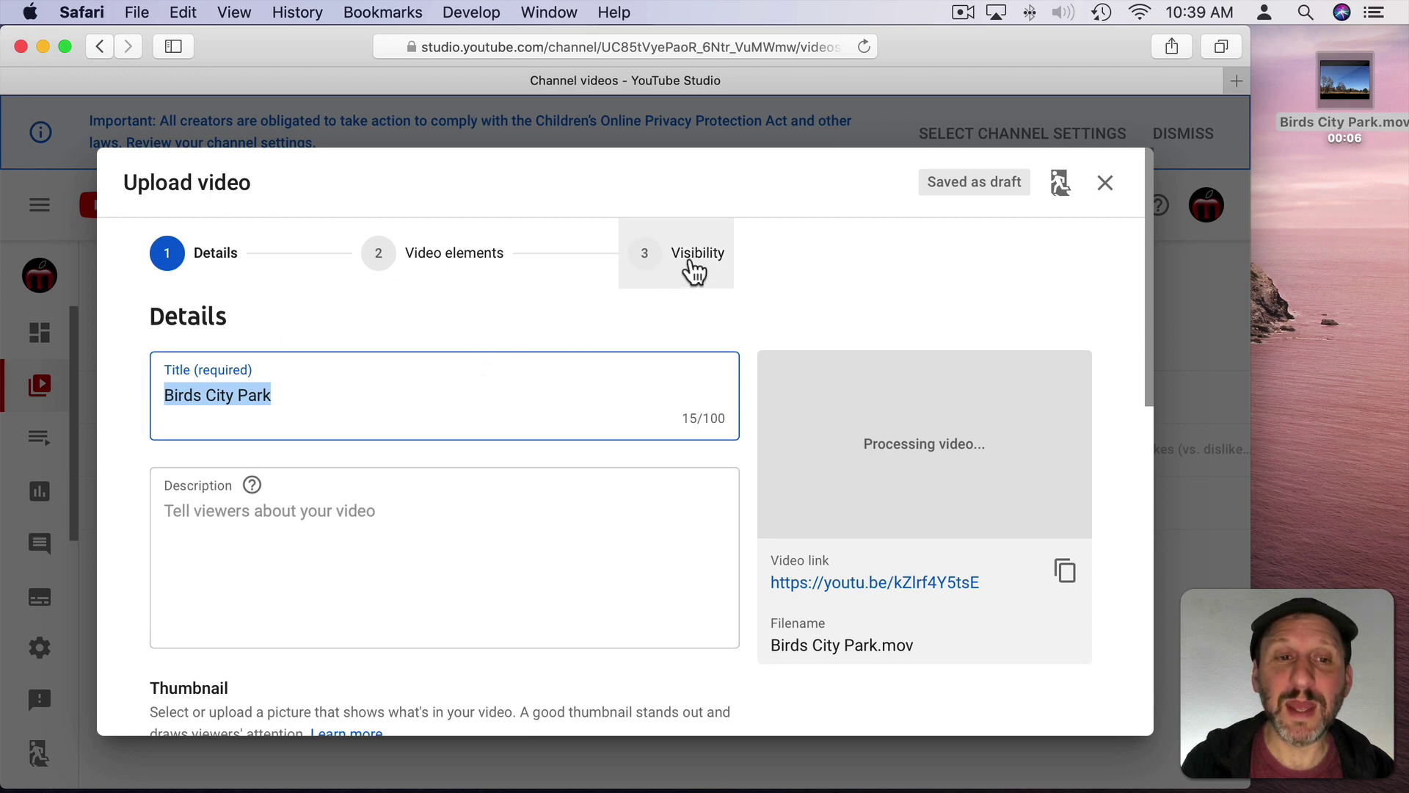
In the Visibility step, set the video to Private under Publish now.
left_click(694, 272)
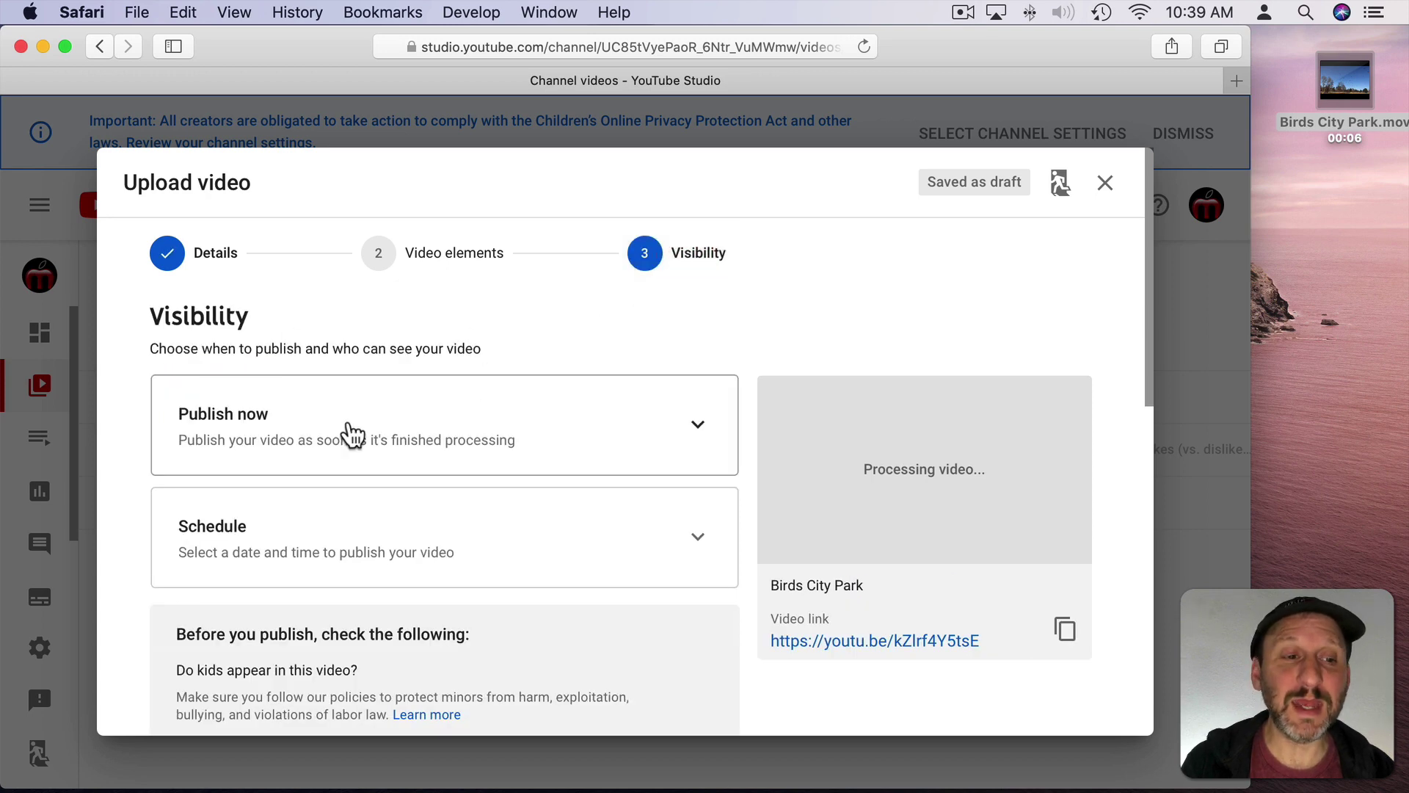
left_click(350, 432)
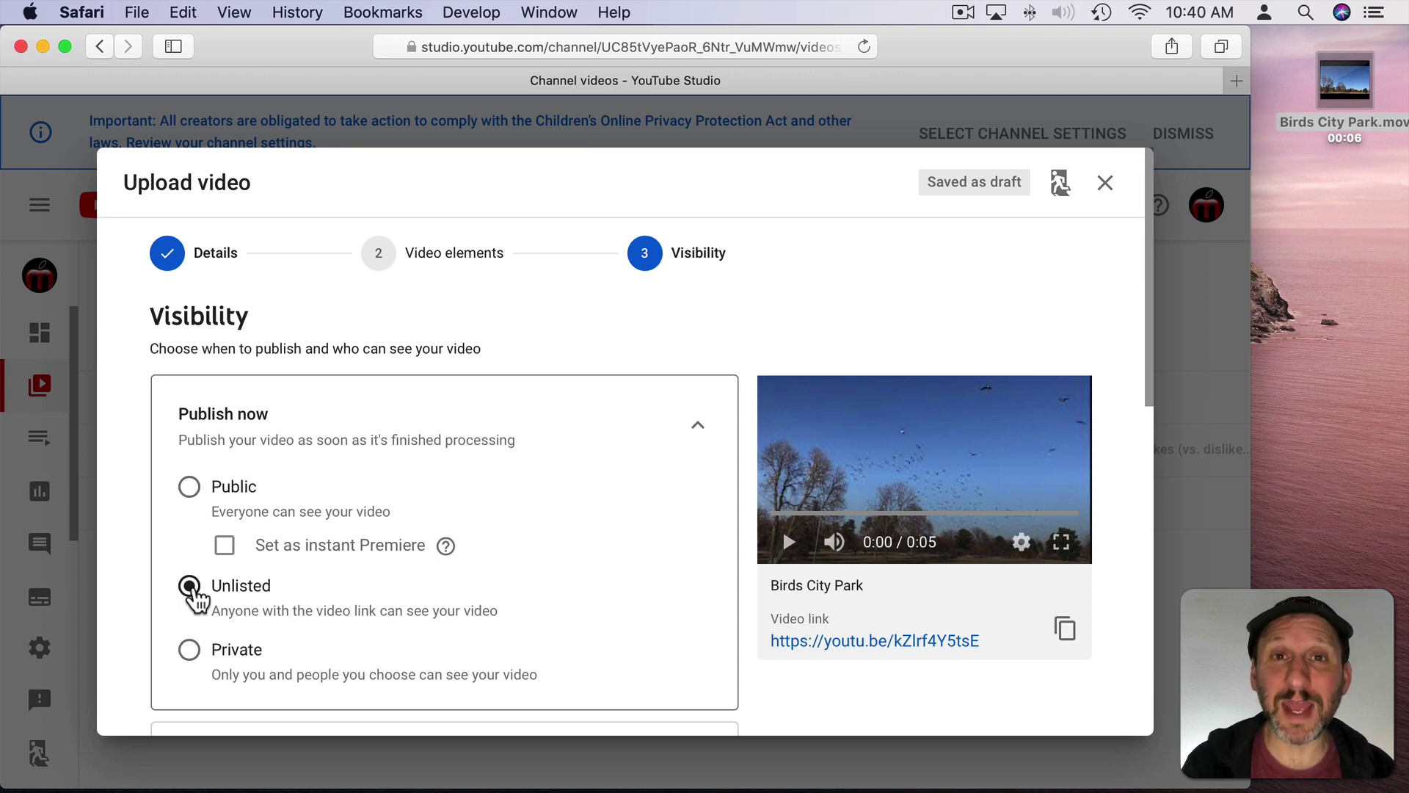
scroll(193, 595, "down", 1)
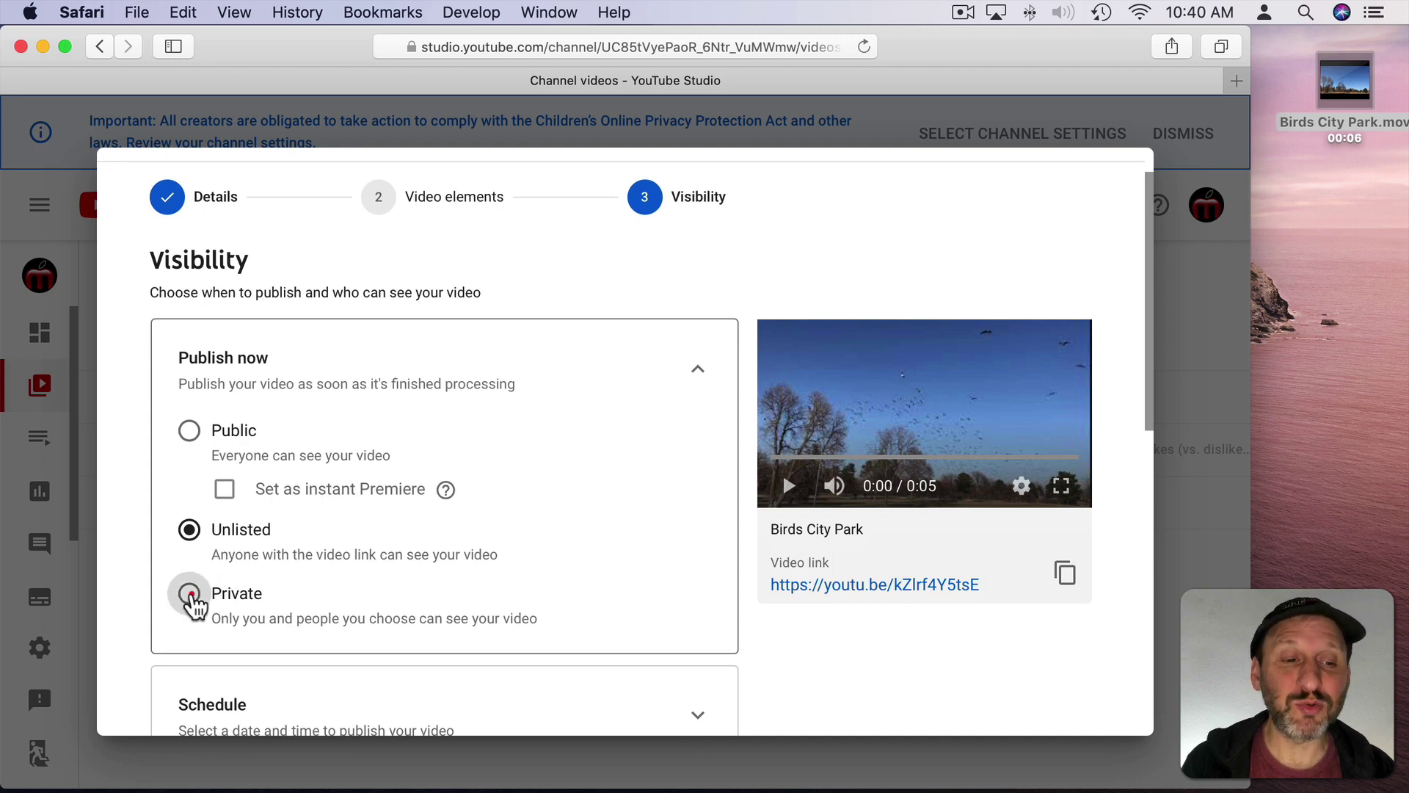
left_click(191, 597)
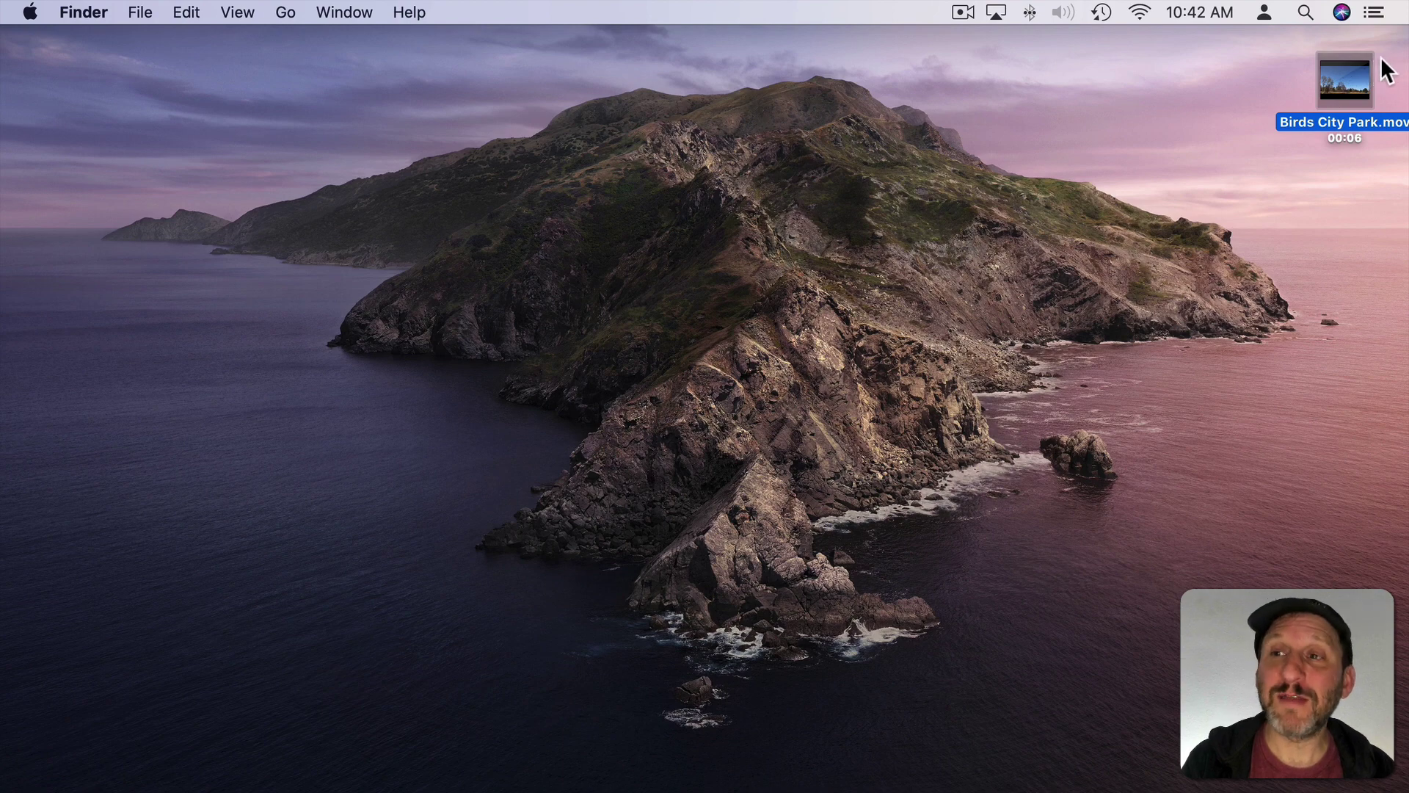
Start an iCloud Add People invitation for the movie, sent by Mail.
right_click(1333, 89)
mouse_move(1088, 324)
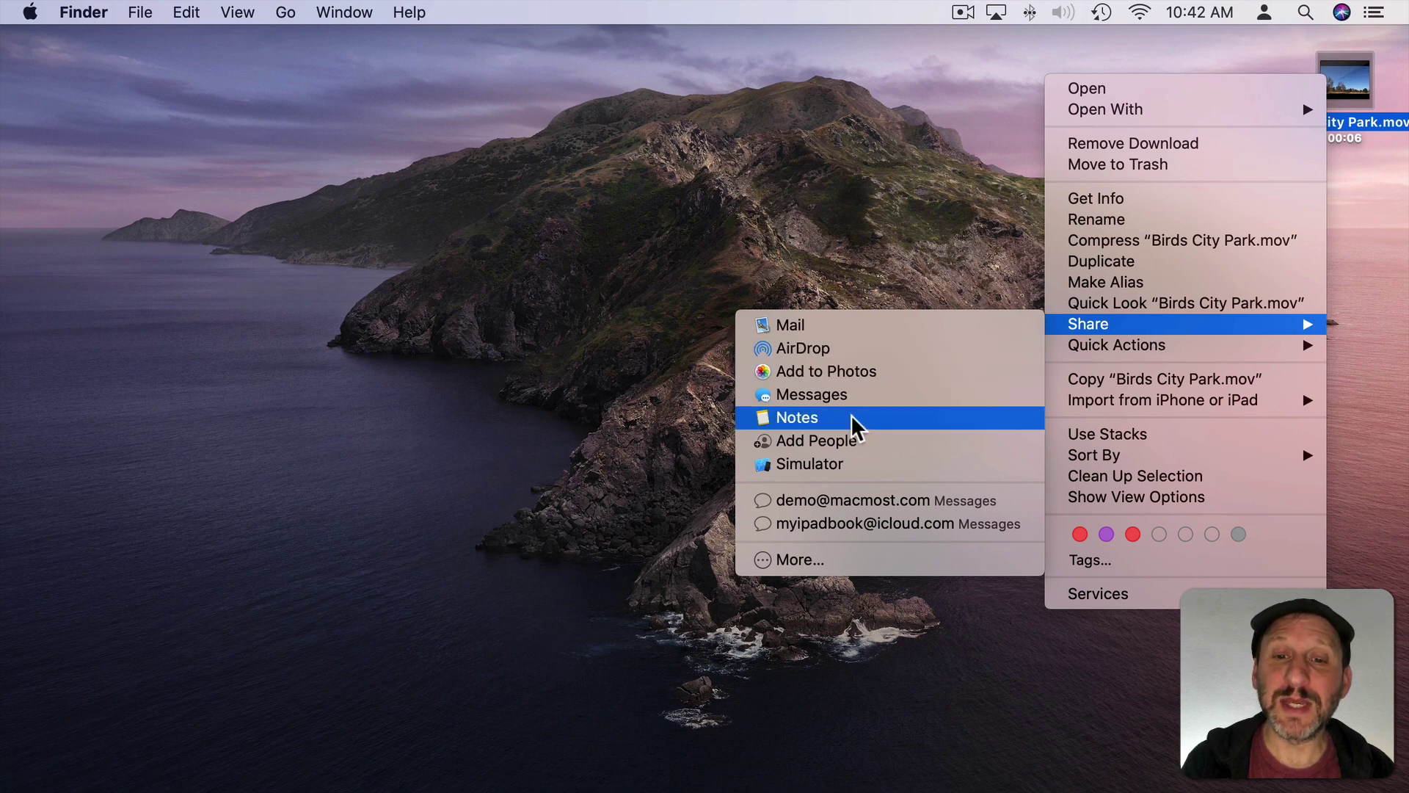
left_click(825, 441)
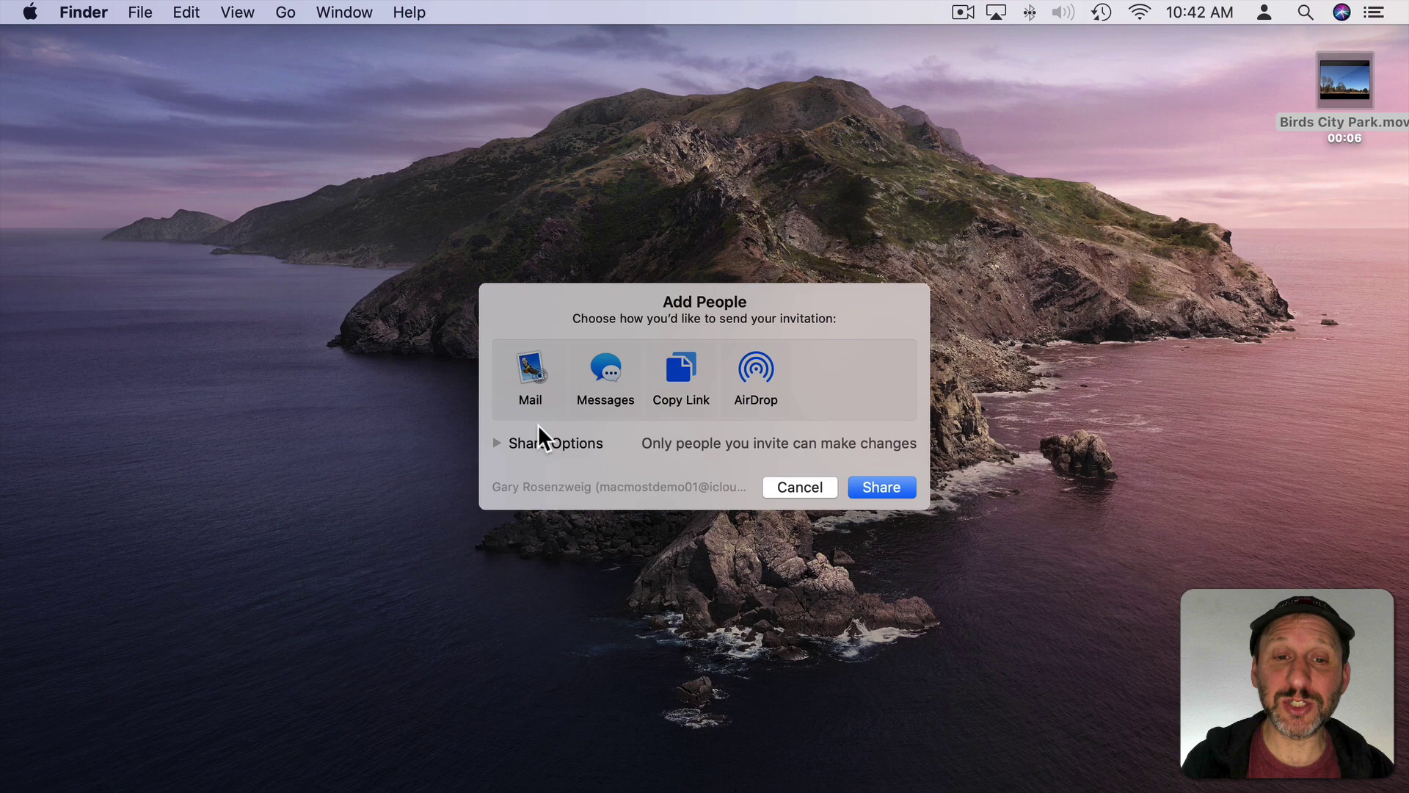
left_click(678, 389)
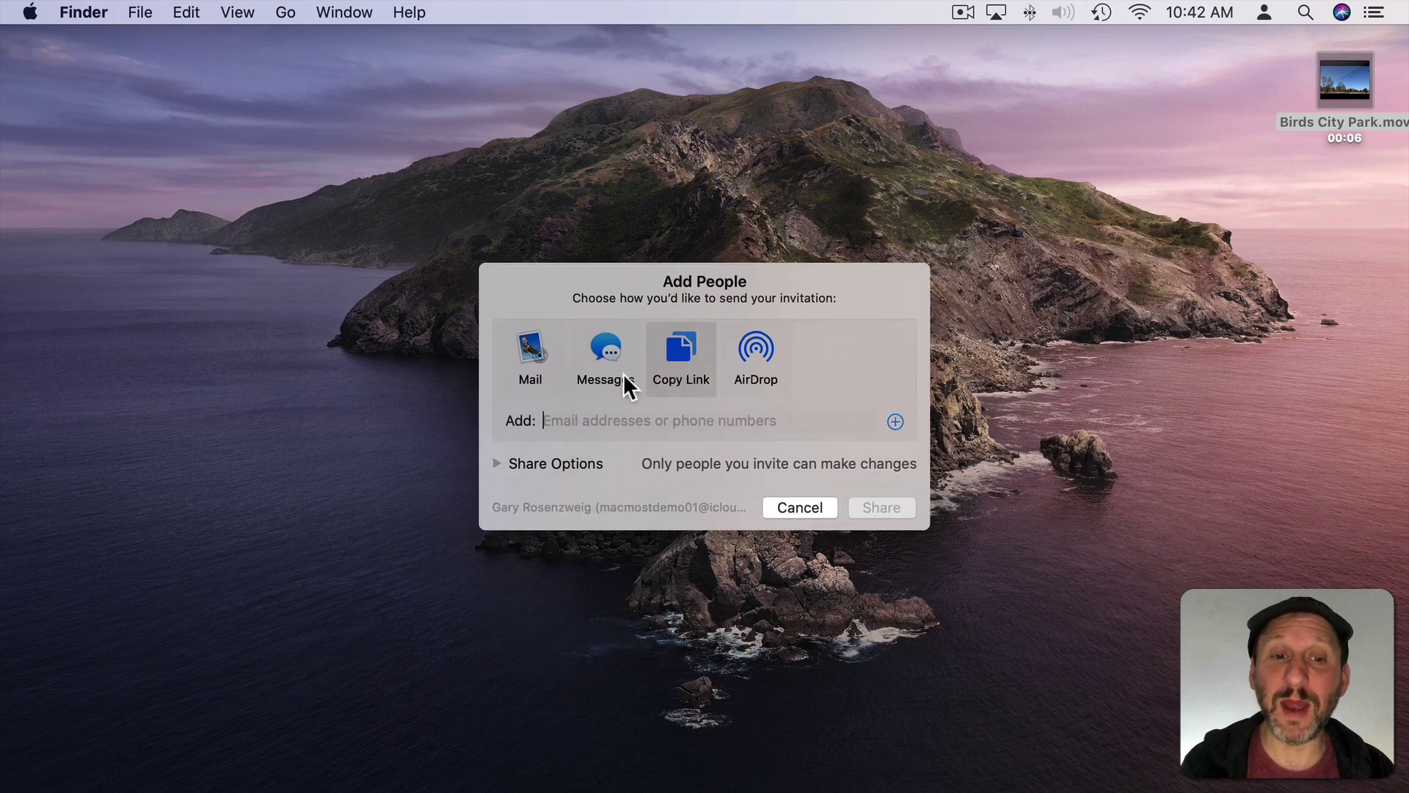
left_click(527, 355)
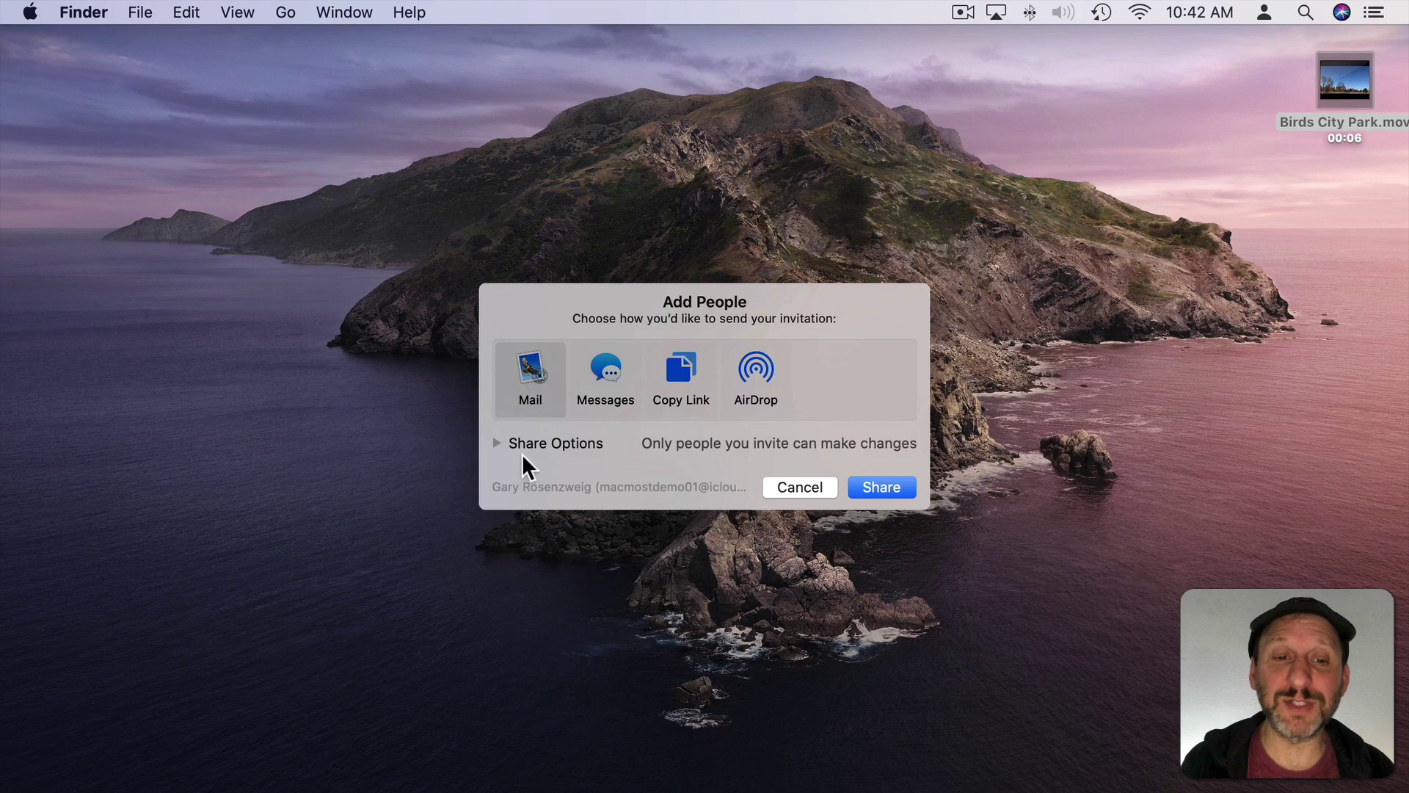
Set Share Options to Anyone with the link and View only permission.
left_click(495, 442)
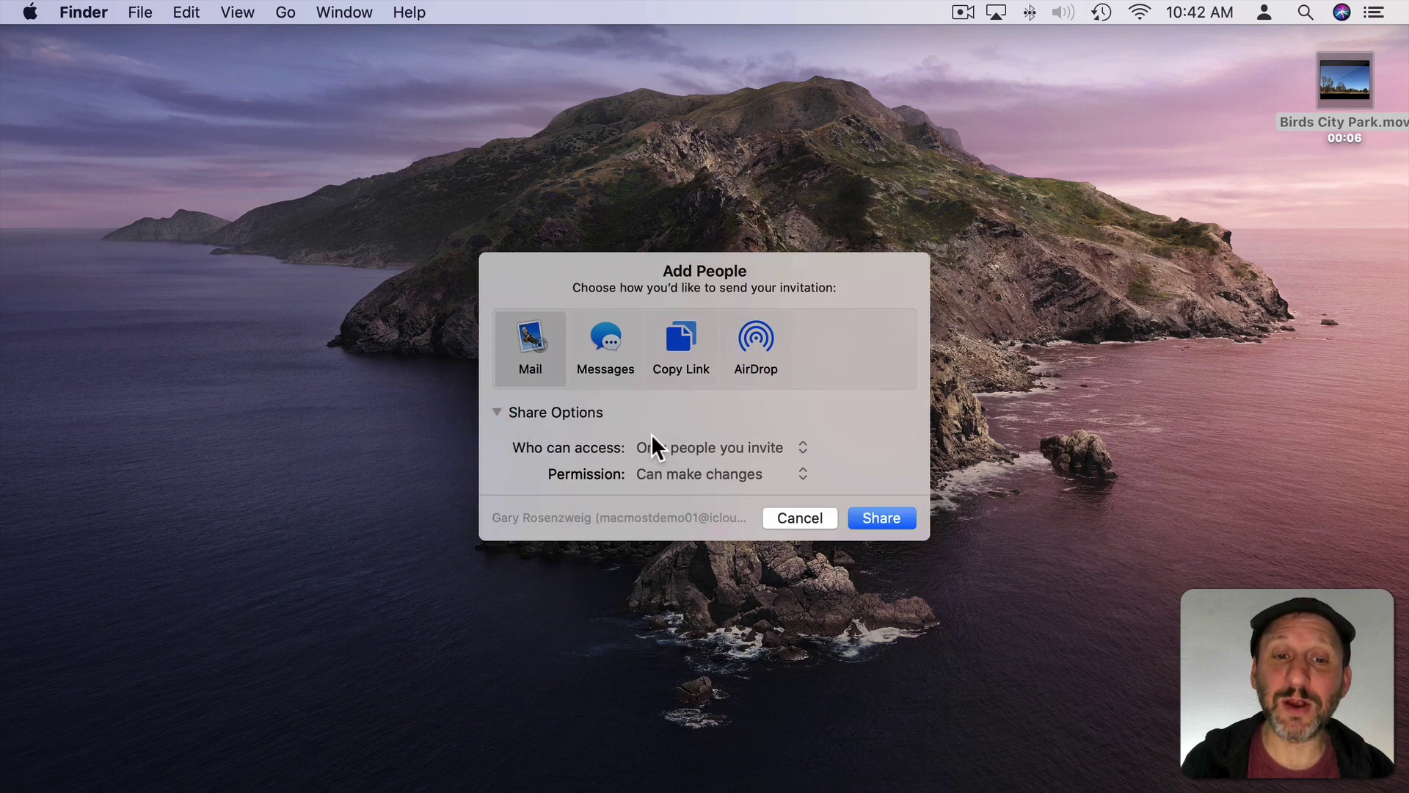
left_click(712, 447)
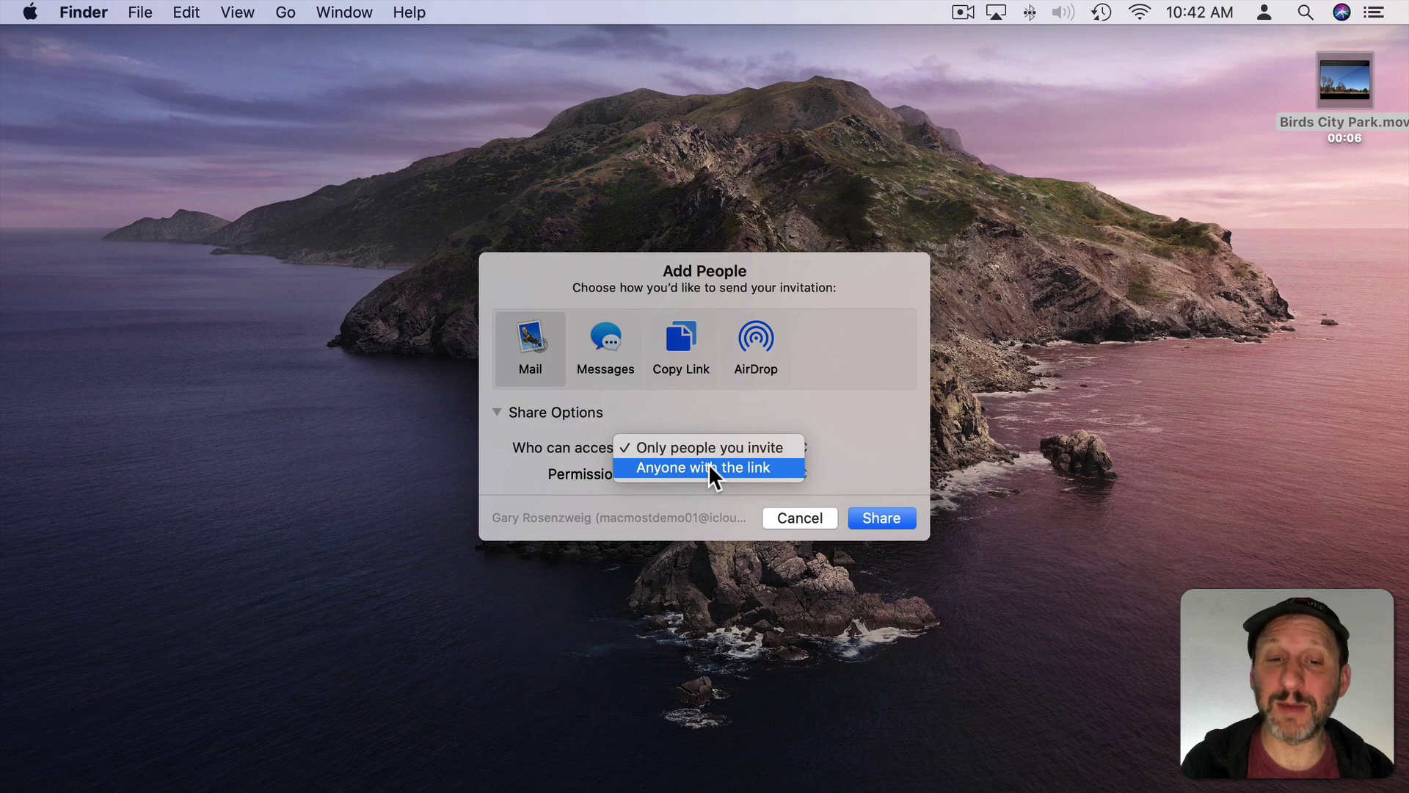
left_click(697, 466)
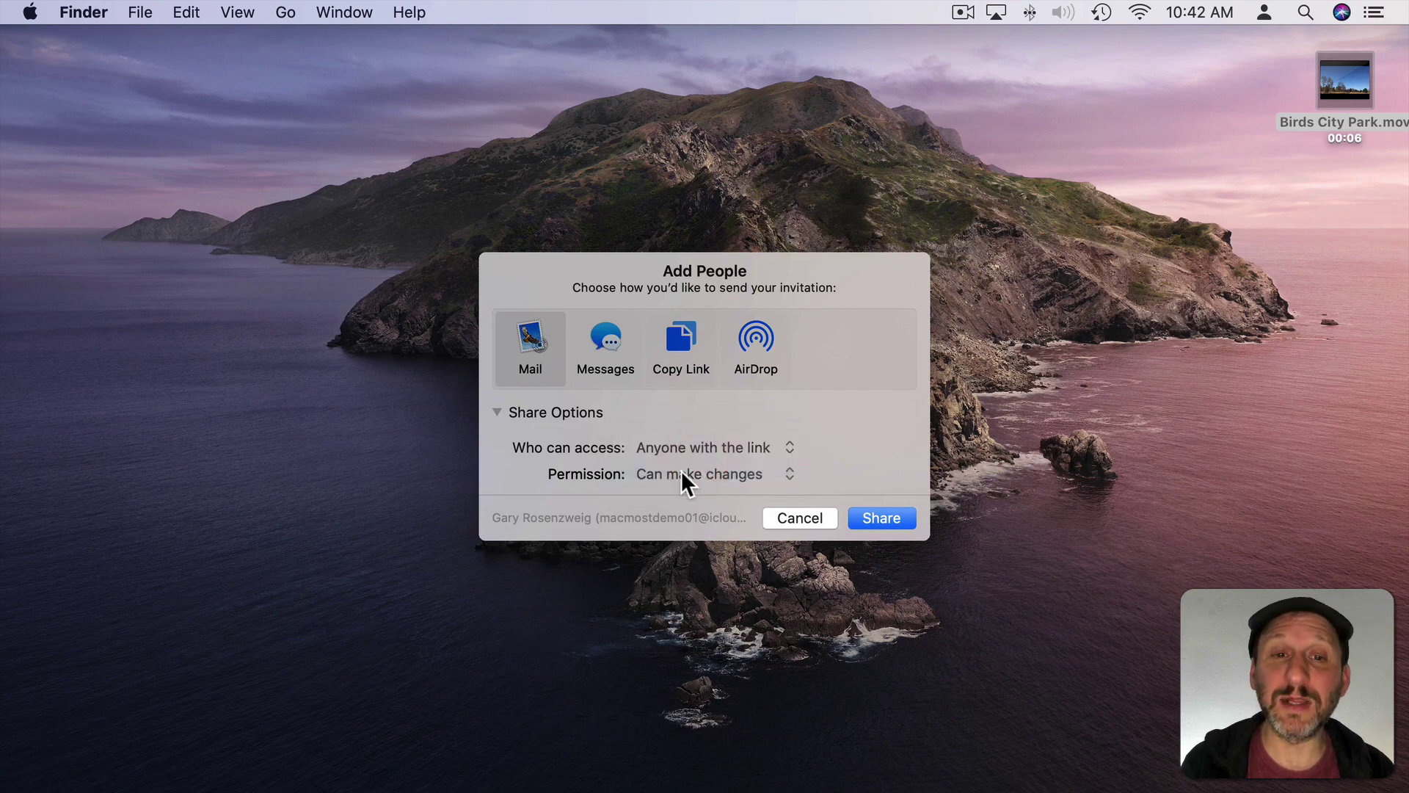
left_click(666, 474)
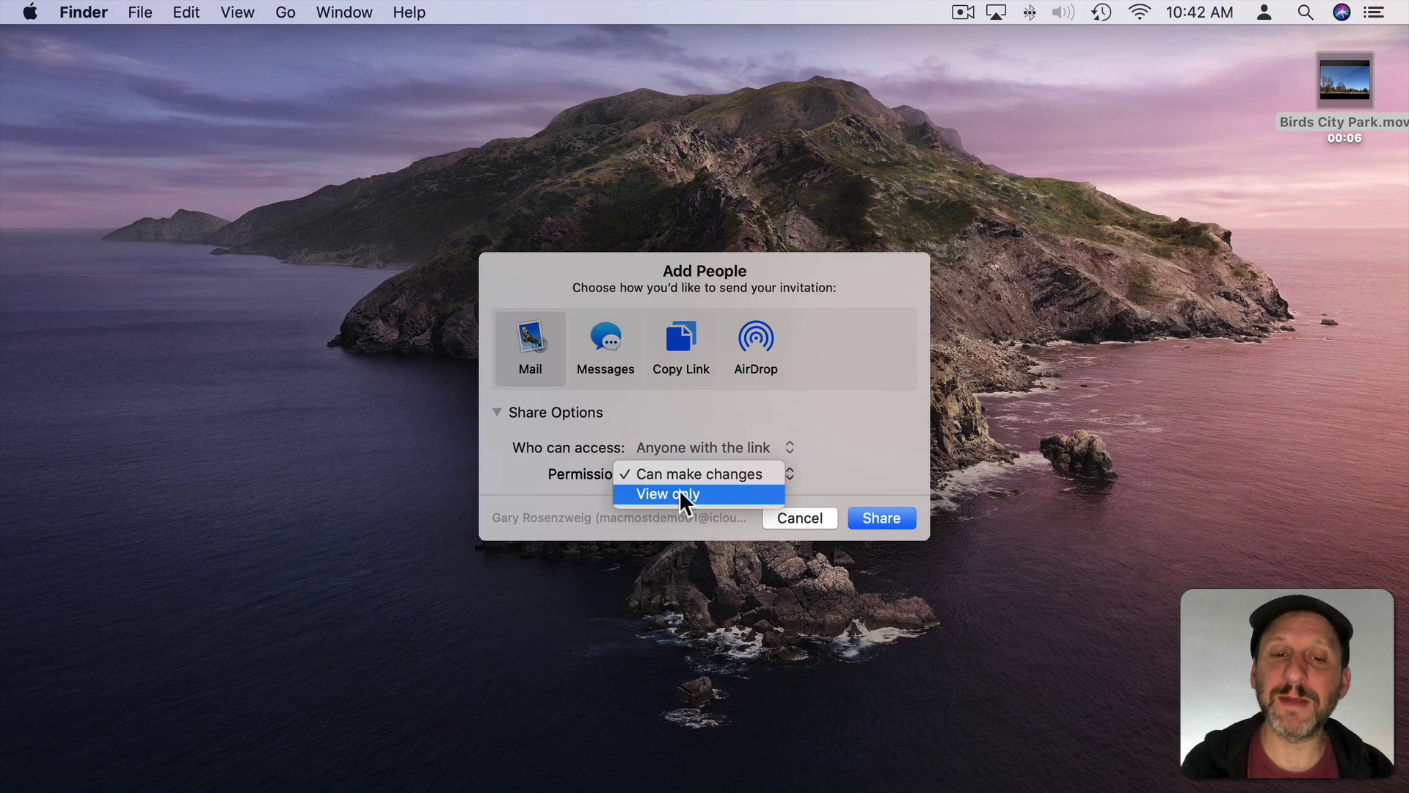
left_click(685, 494)
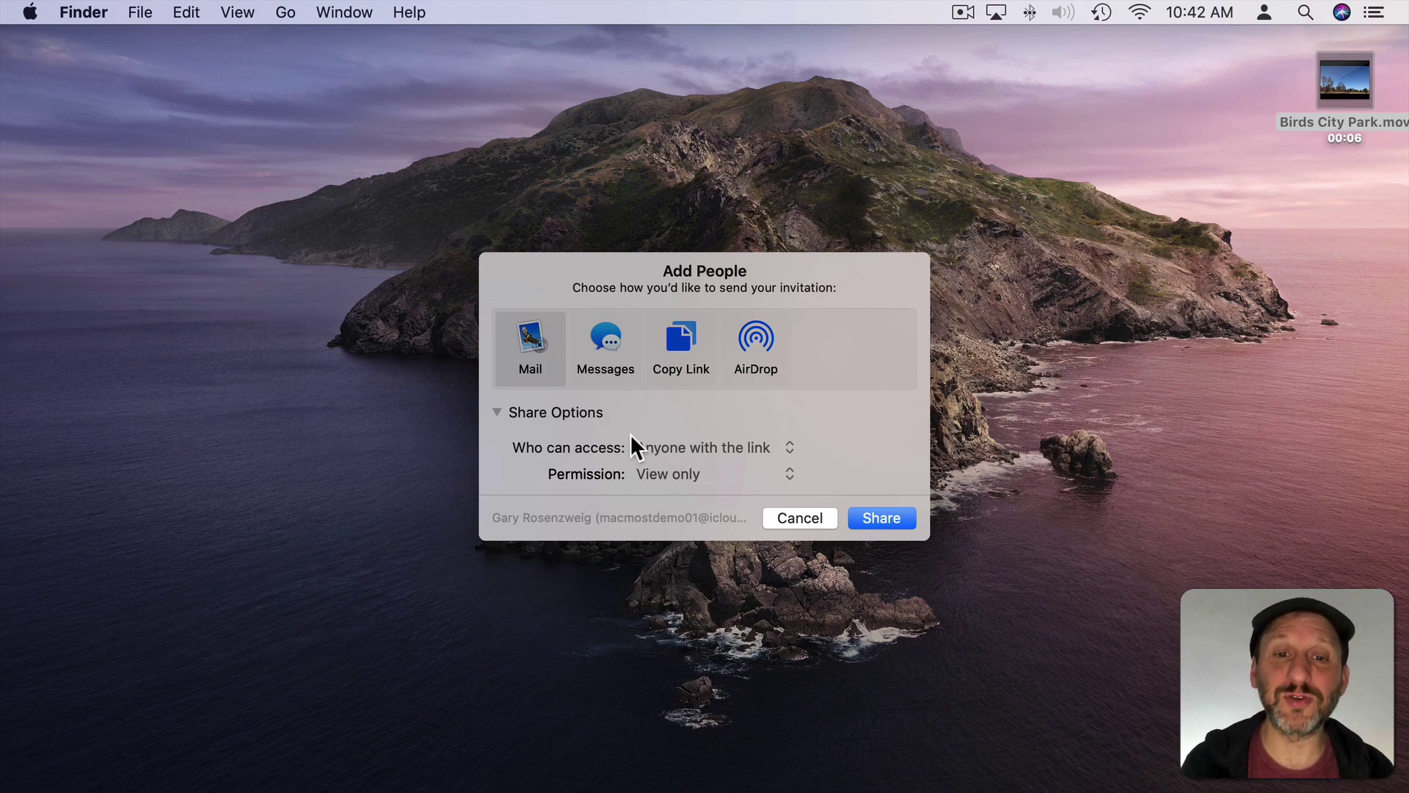
Copy the movie's iCloud link from Show People and load it in Safari.
right_click(1322, 84)
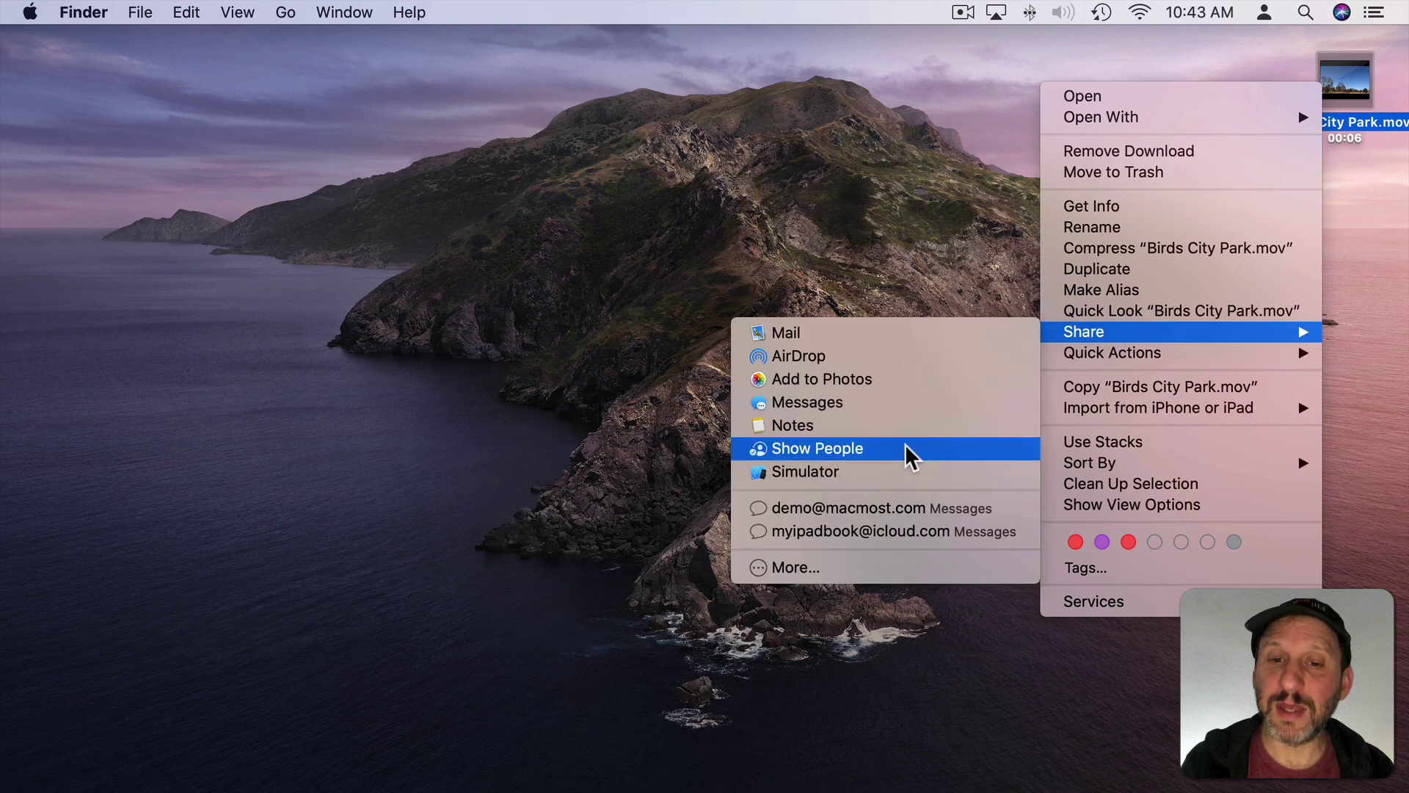
left_click(904, 449)
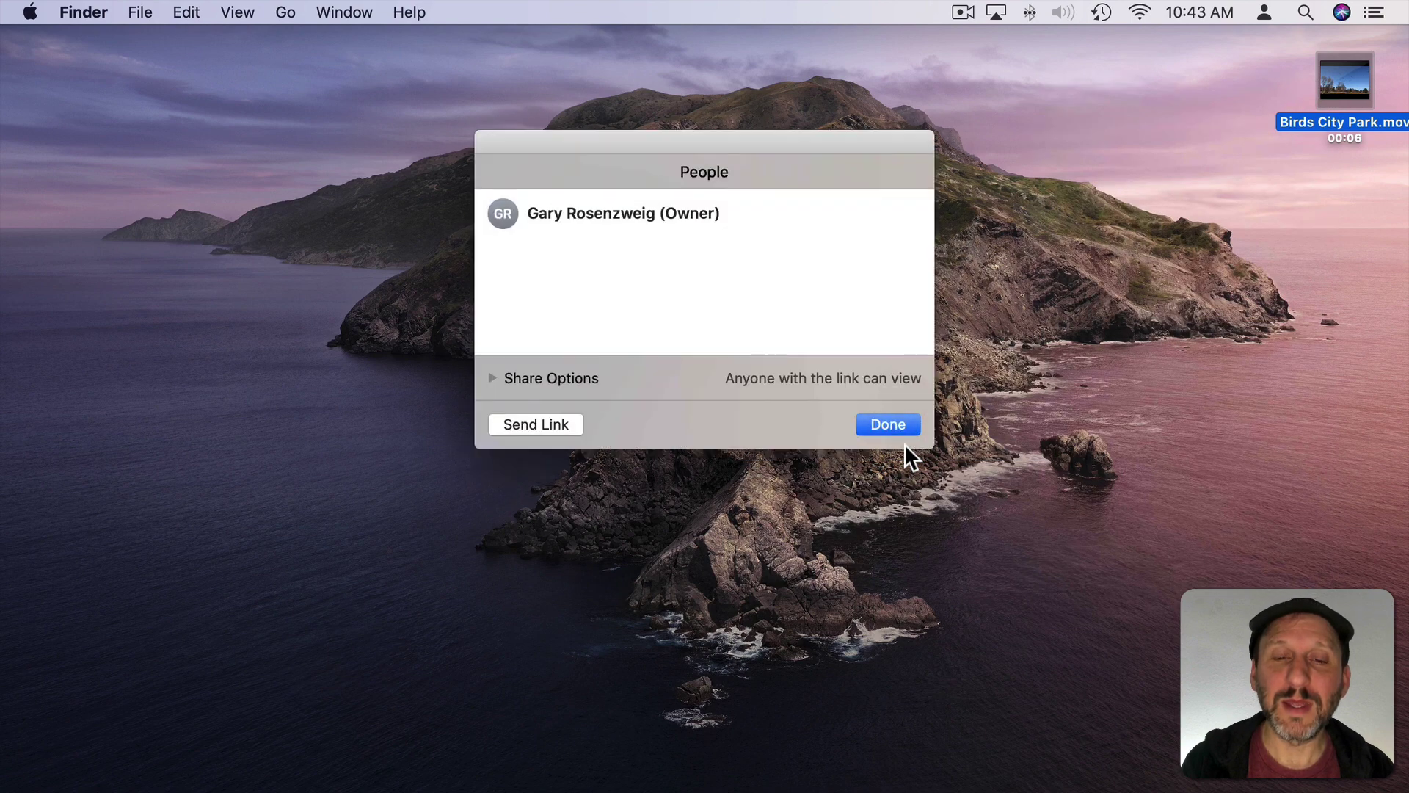
left_click(492, 377)
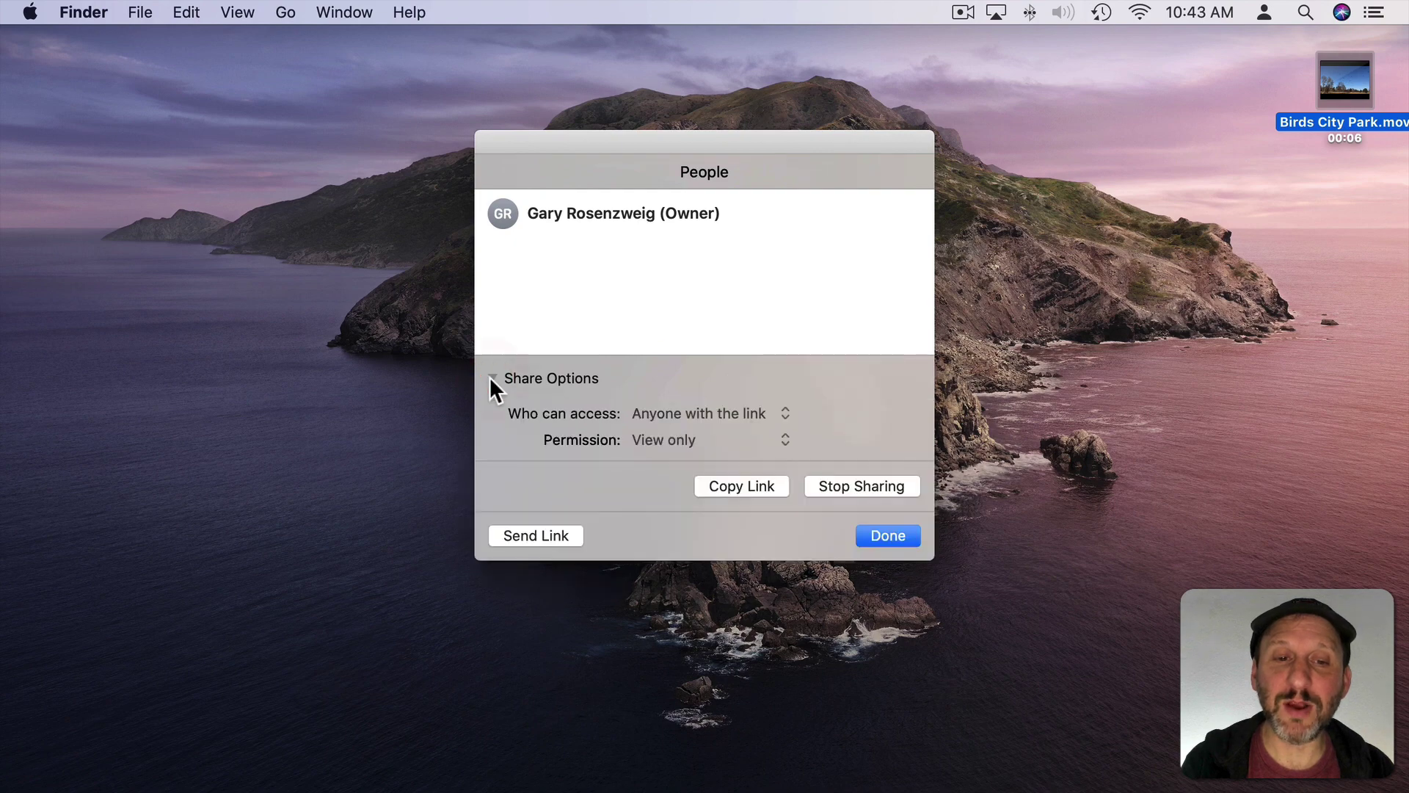
left_click(753, 486)
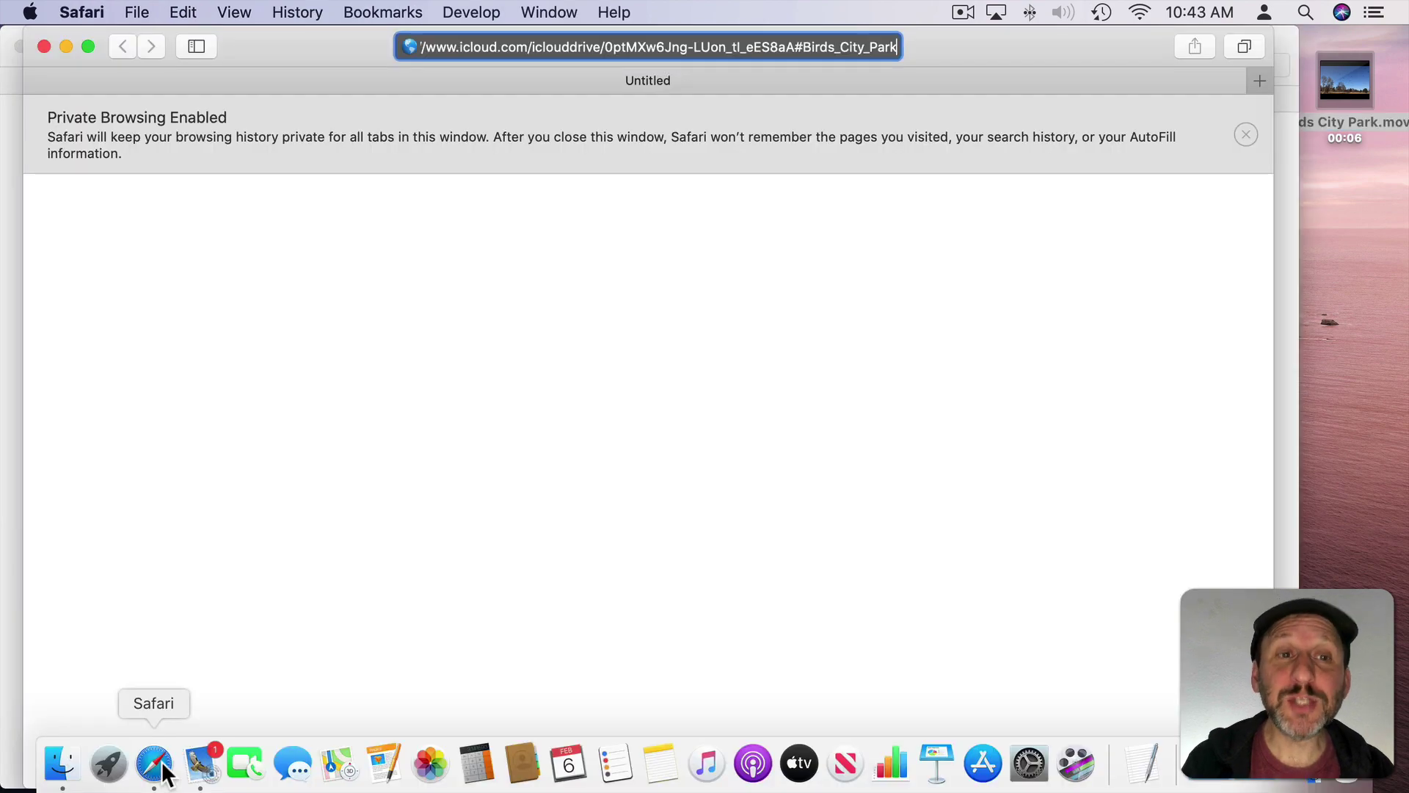
key("Return")
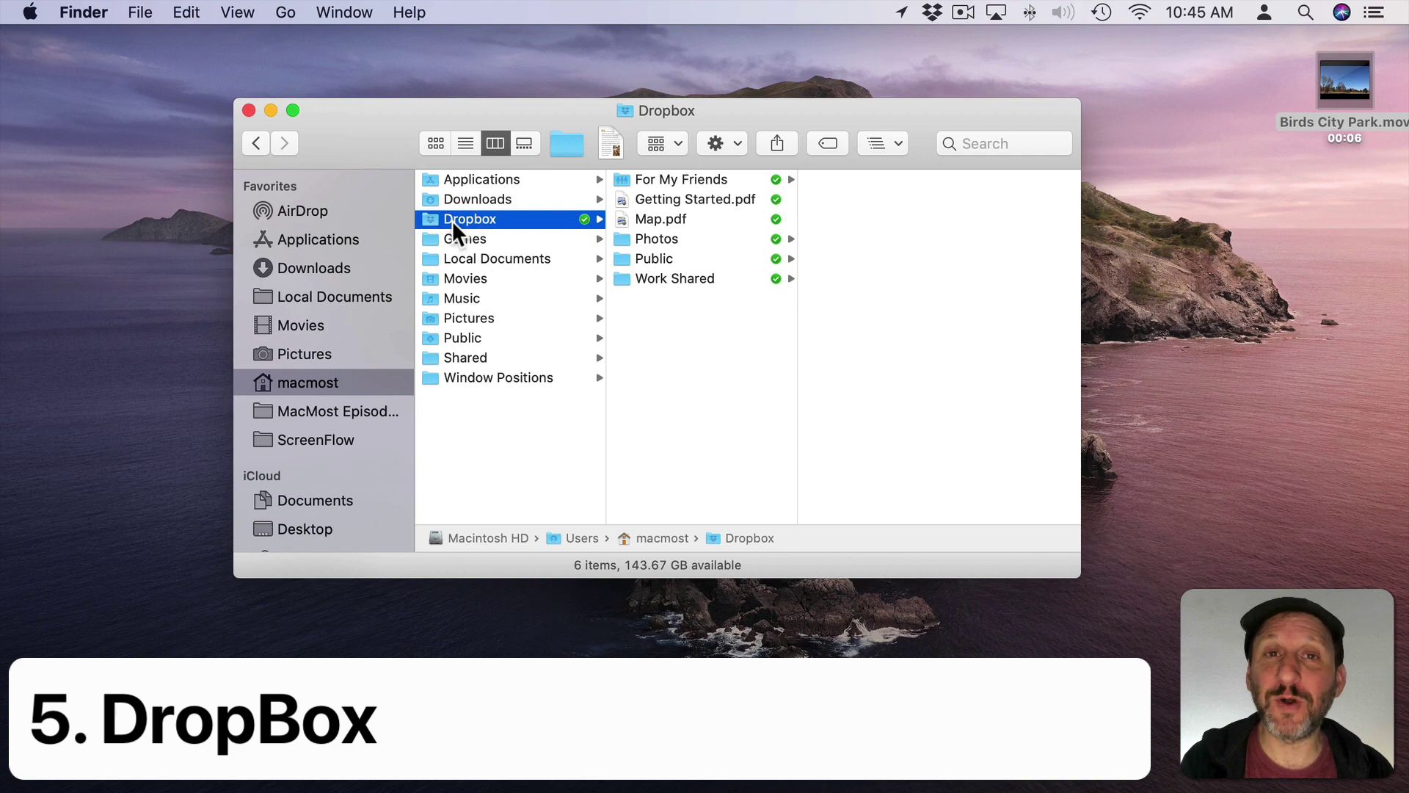
Move Birds City Park.mov into the Dropbox folder and start Dropbox sharing for it.
mouse_move(1343, 88)
left_mouse_down()
mouse_move(1034, 195)
mouse_move(664, 366)
left_mouse_up()
left_click(831, 327)
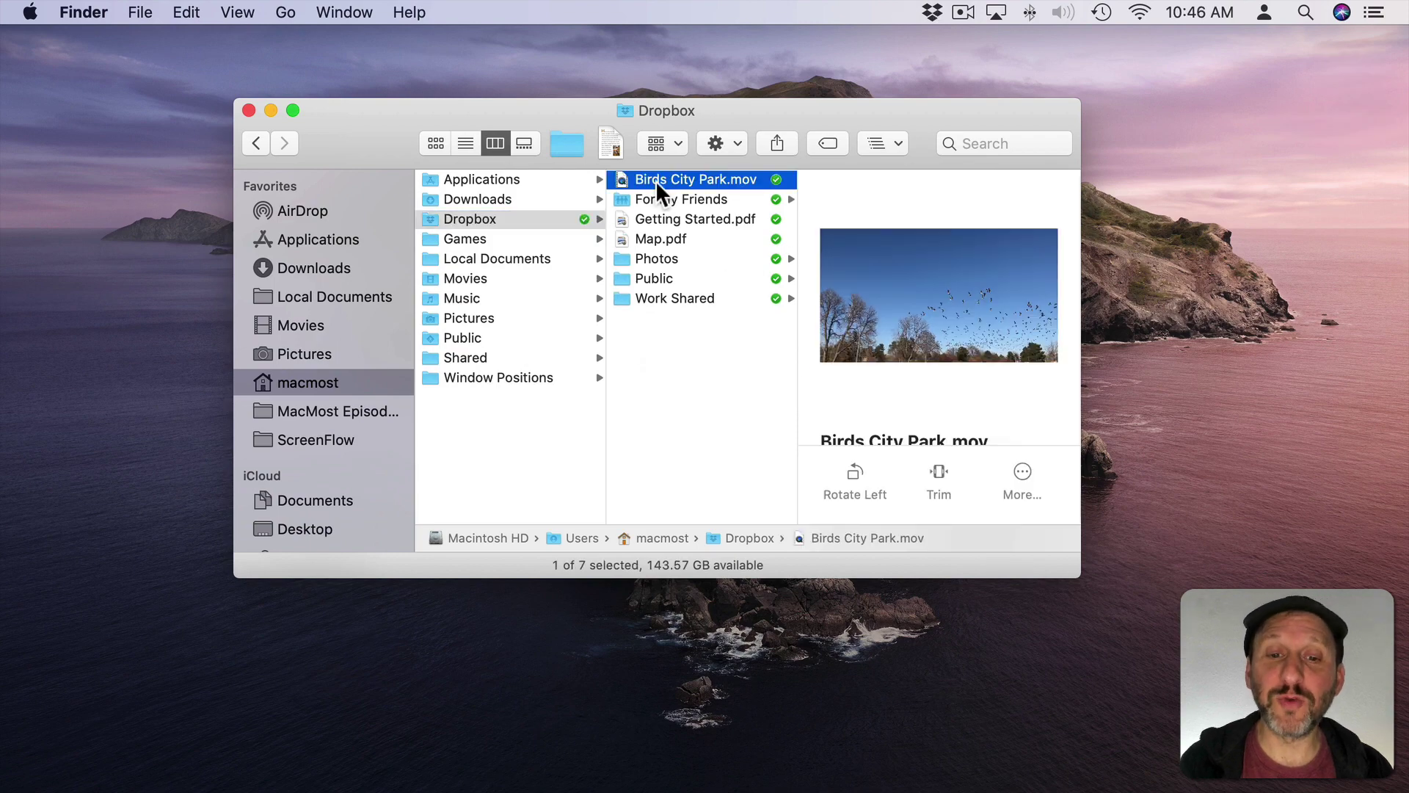
right_click(657, 189)
left_click(724, 206)
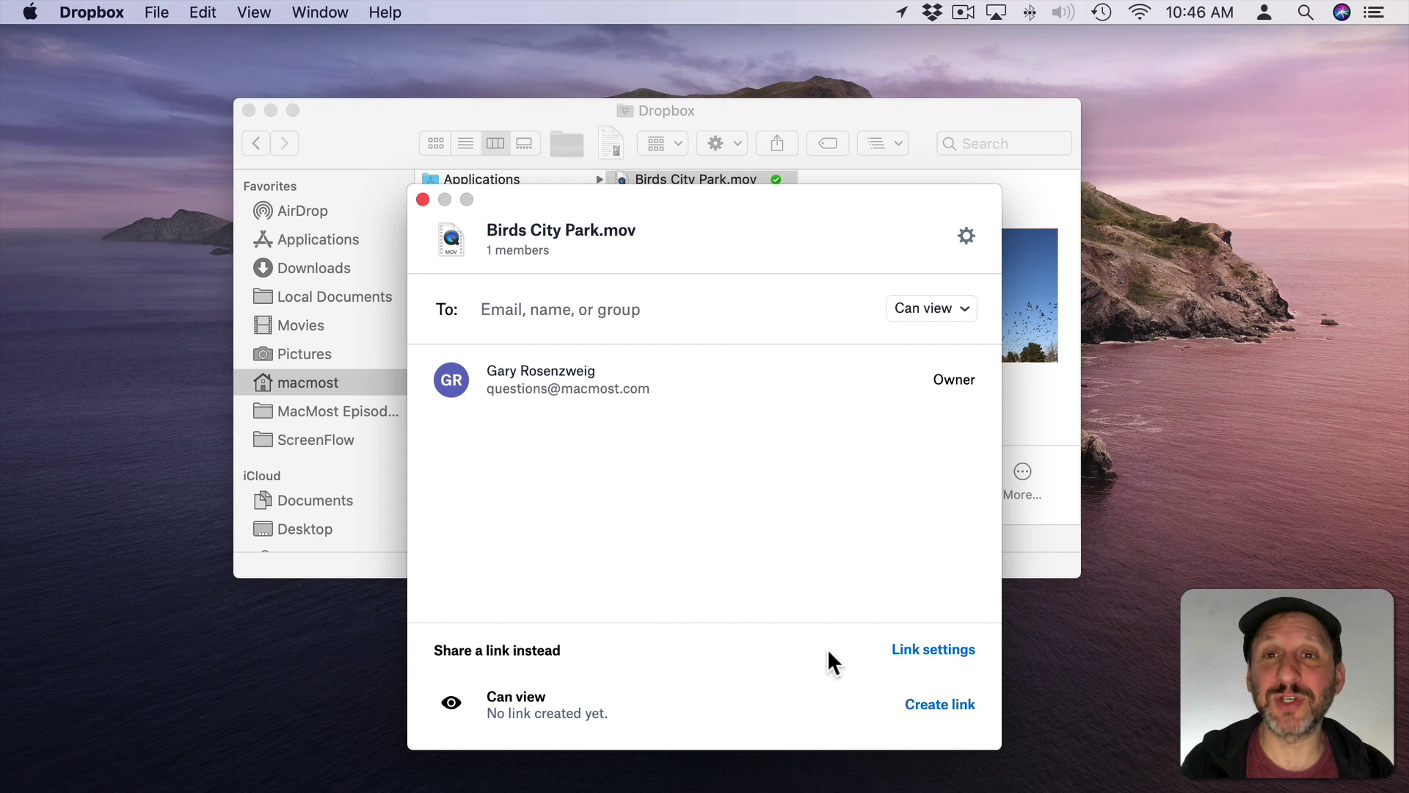
Create and copy a Dropbox link for the movie, then switch to Safari.
left_click(934, 706)
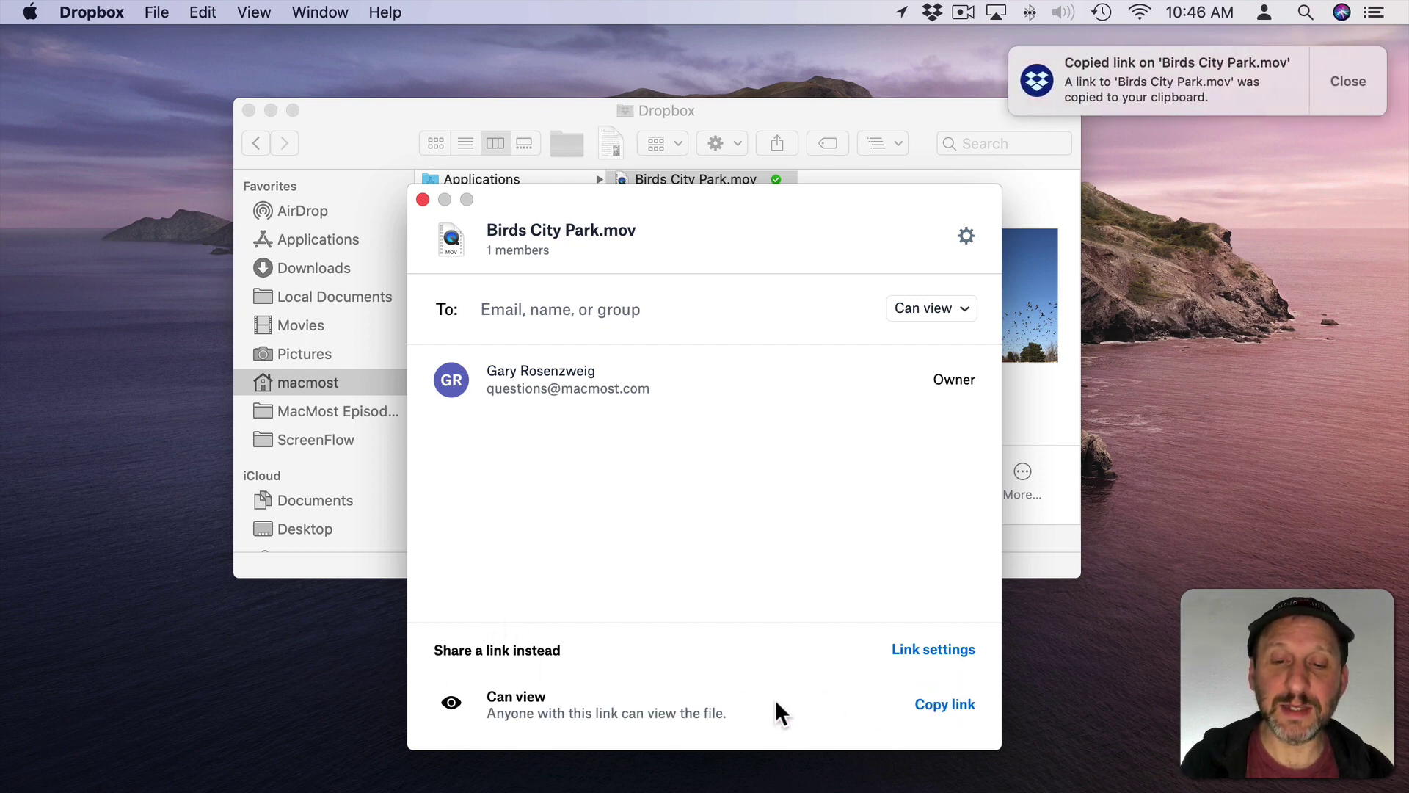
left_click(944, 706)
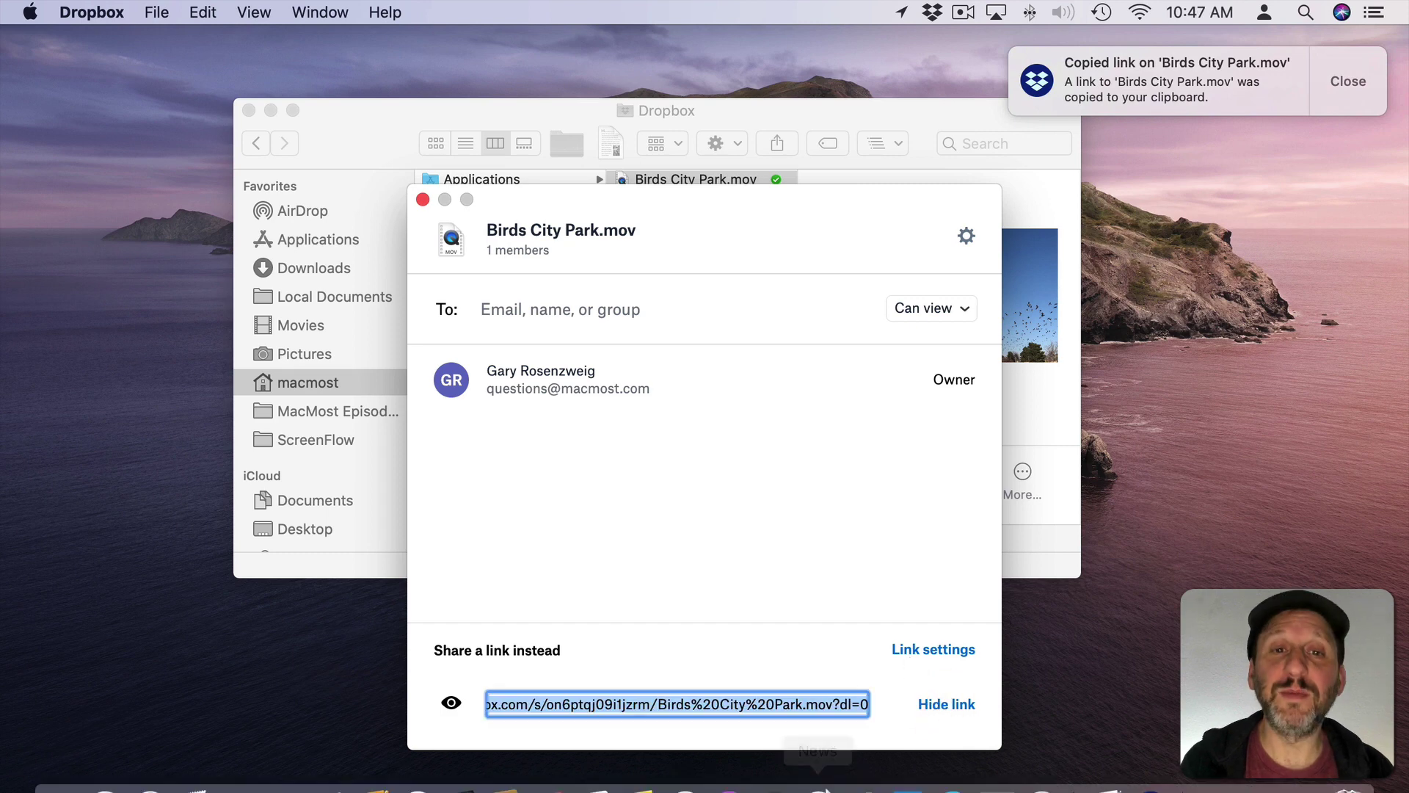
mouse_move(149, 784)
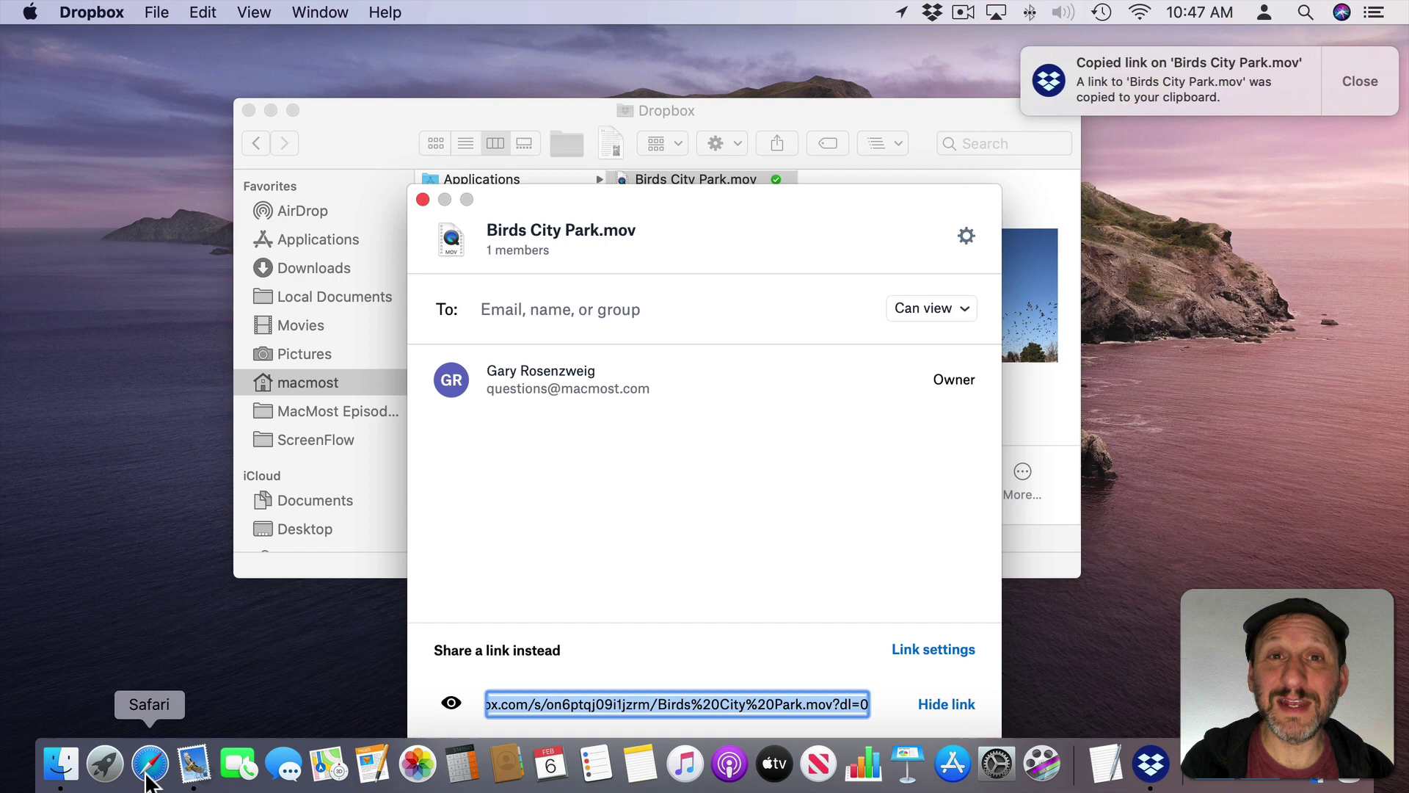
left_click(150, 778)
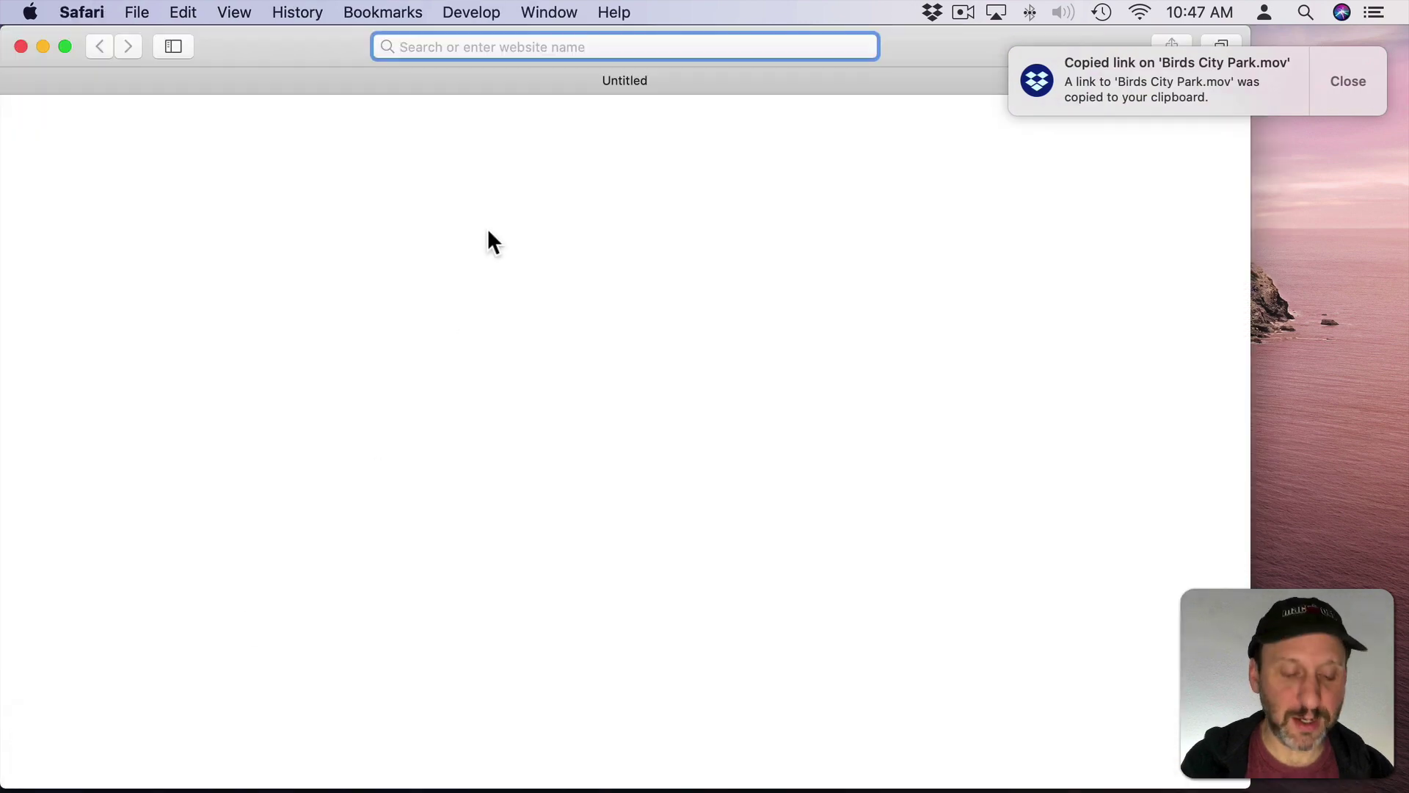
Load the Dropbox link in a private window and download Birds City Park.mov from it.
key("super+shift+n")
key("super+v")
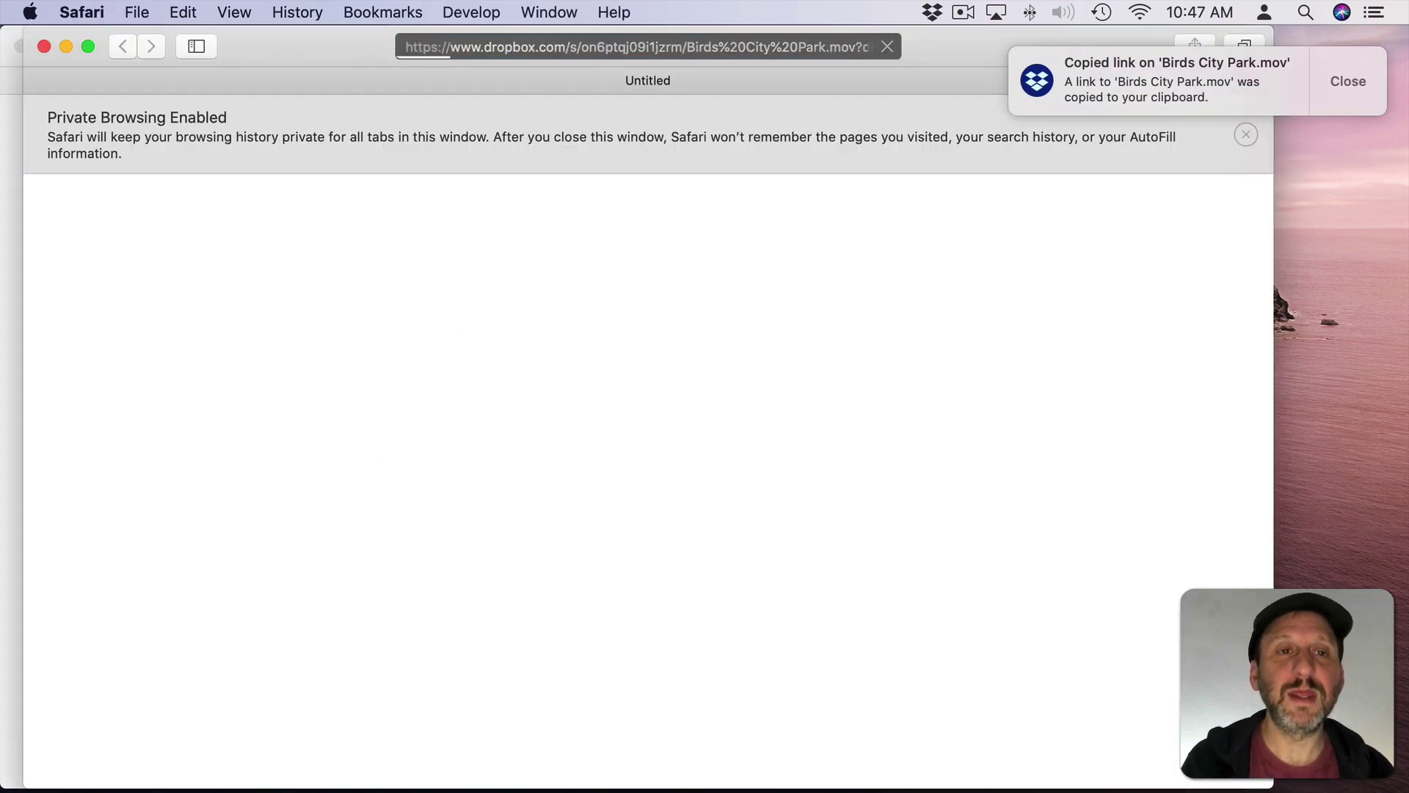
key("Return")
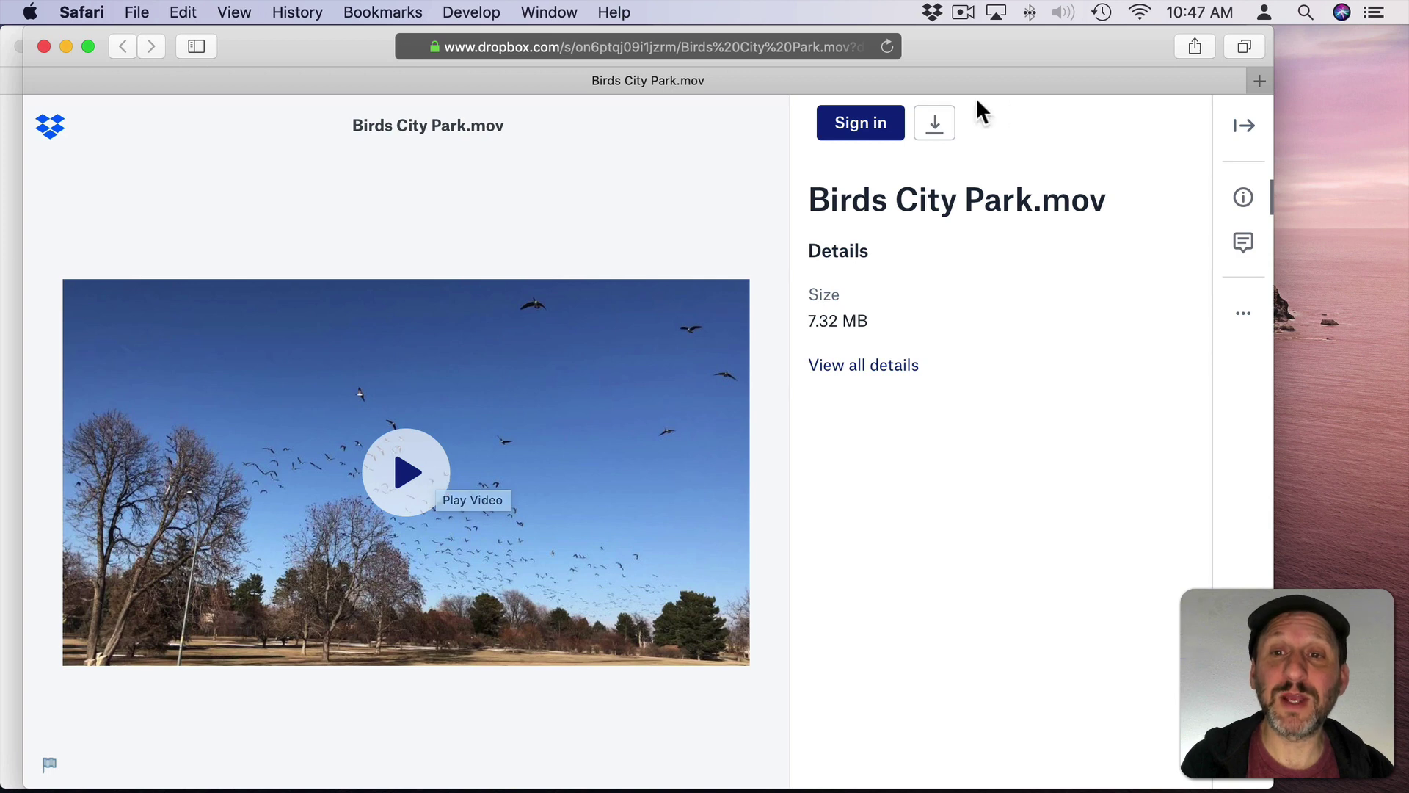
left_click(934, 131)
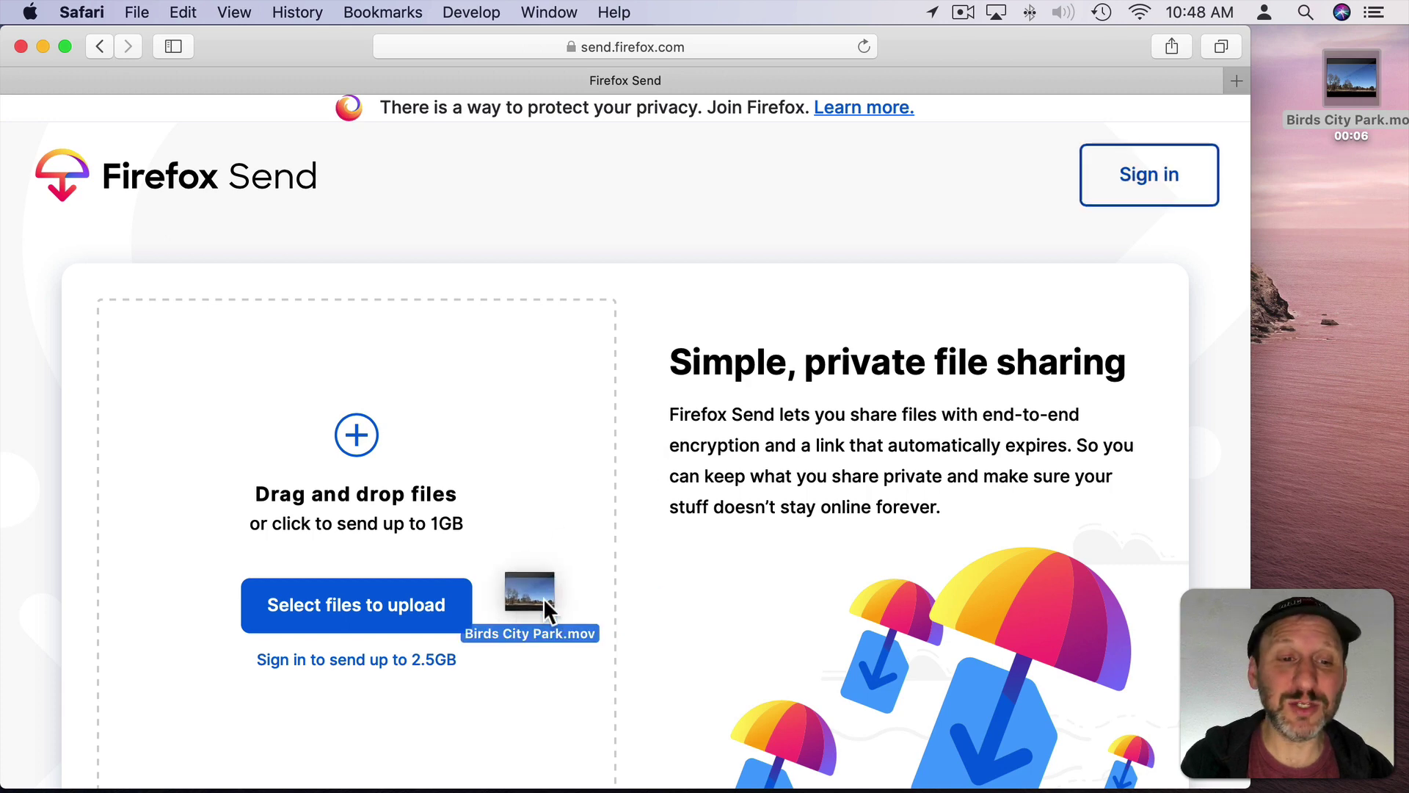
Upload Birds City Park.mov to Firefox Send and copy its share link.
left_click_drag(1364, 89, 345, 558)
left_click(361, 617)
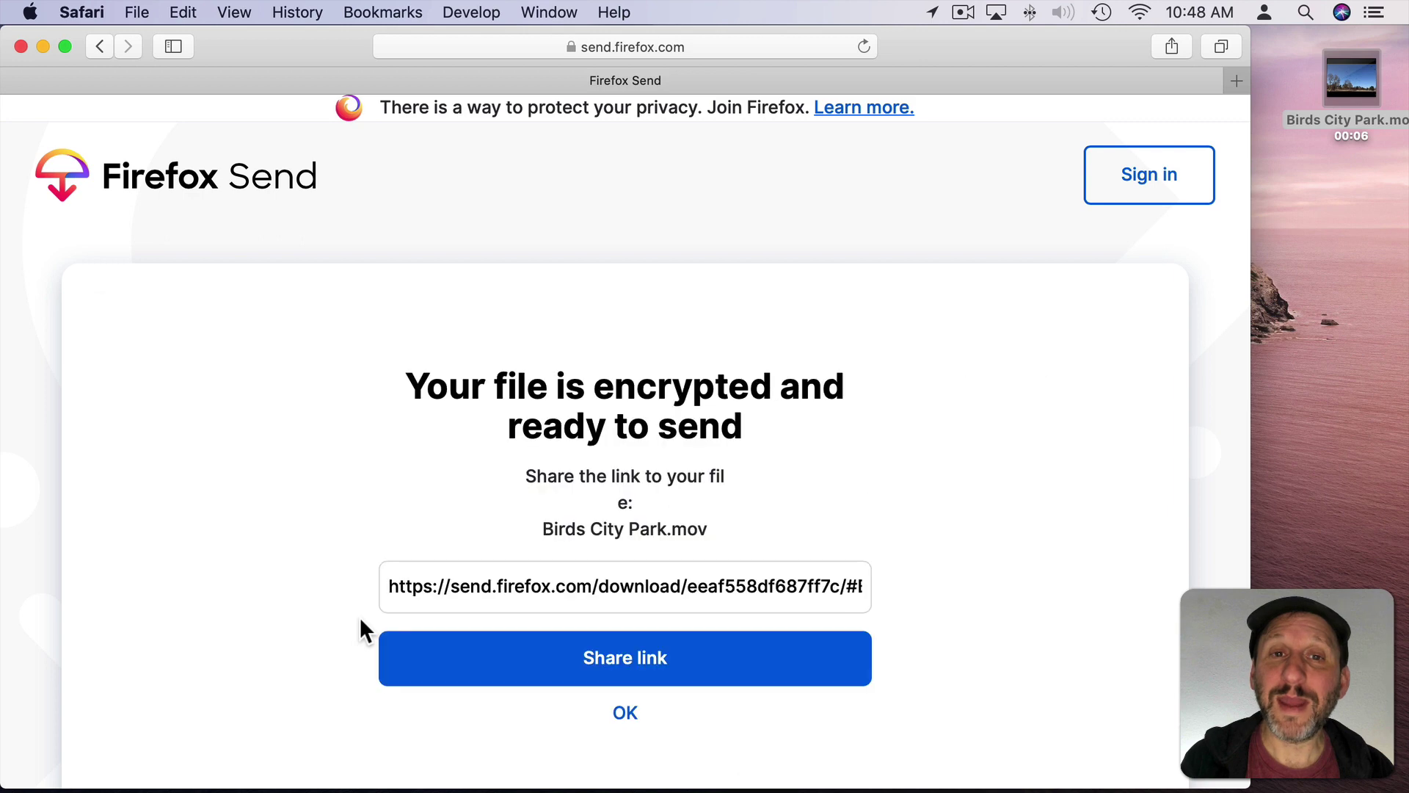
scroll(347, 539, "down", 3)
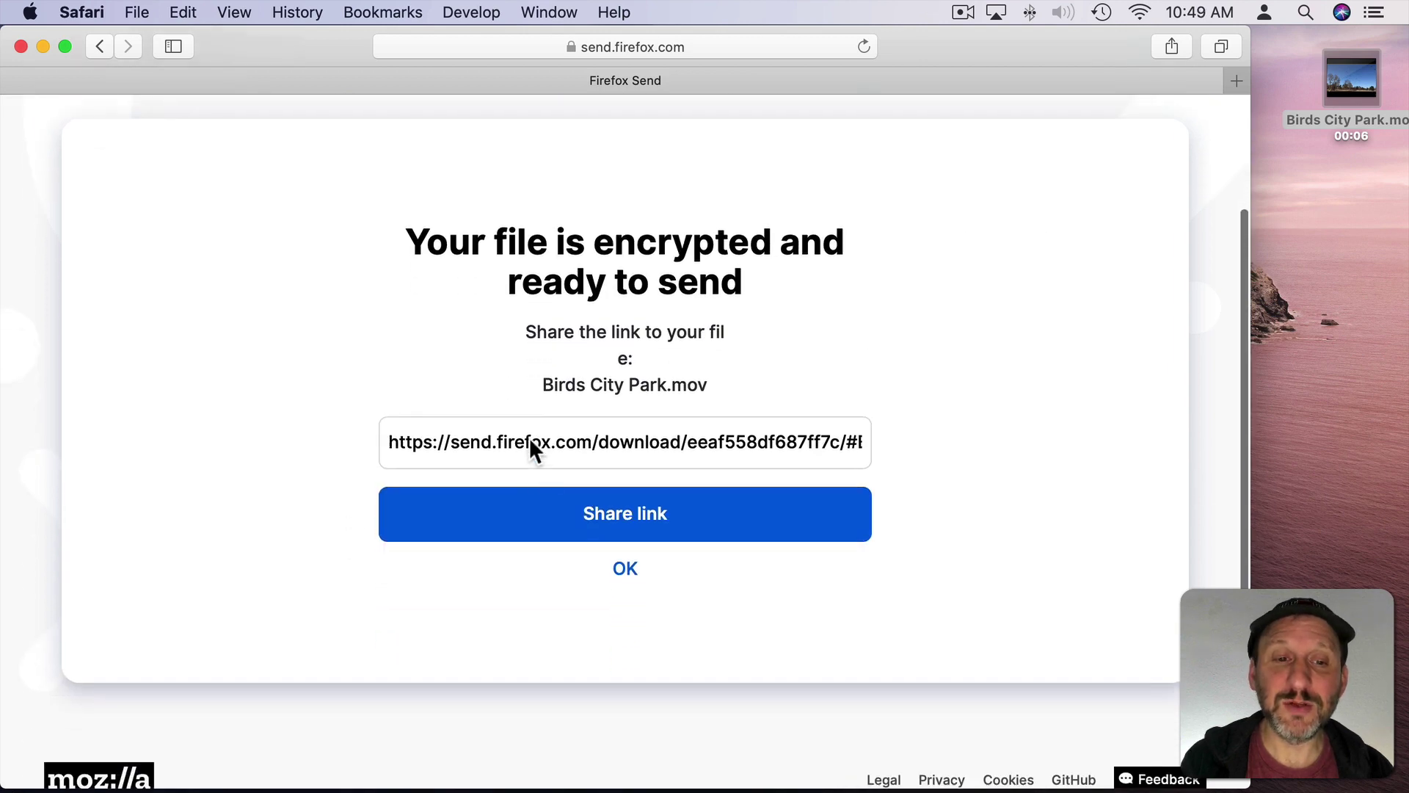
left_click(691, 519)
Load the copied Firefox Send link in a new private browsing window.
key("super+shift+n")
key("super+v")
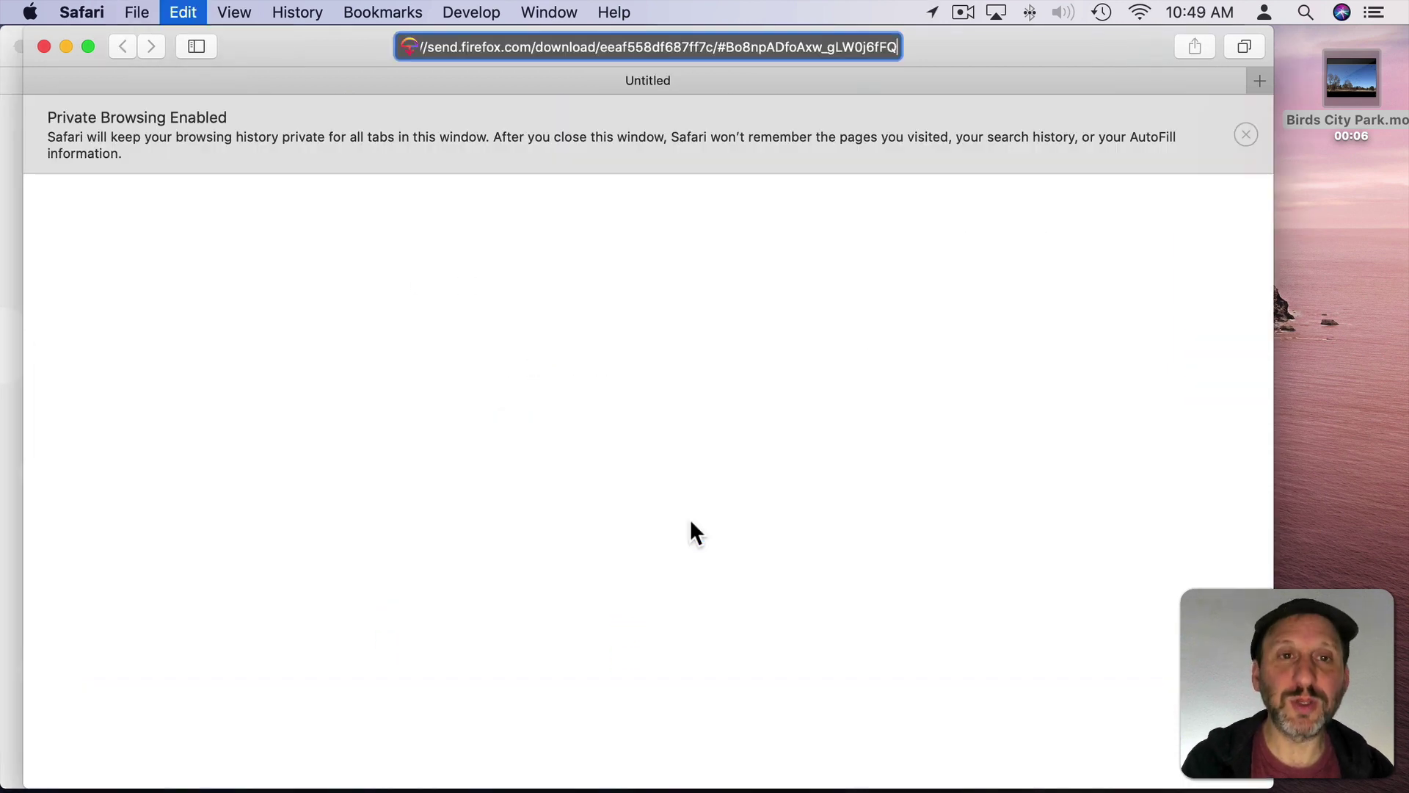
key("Return")
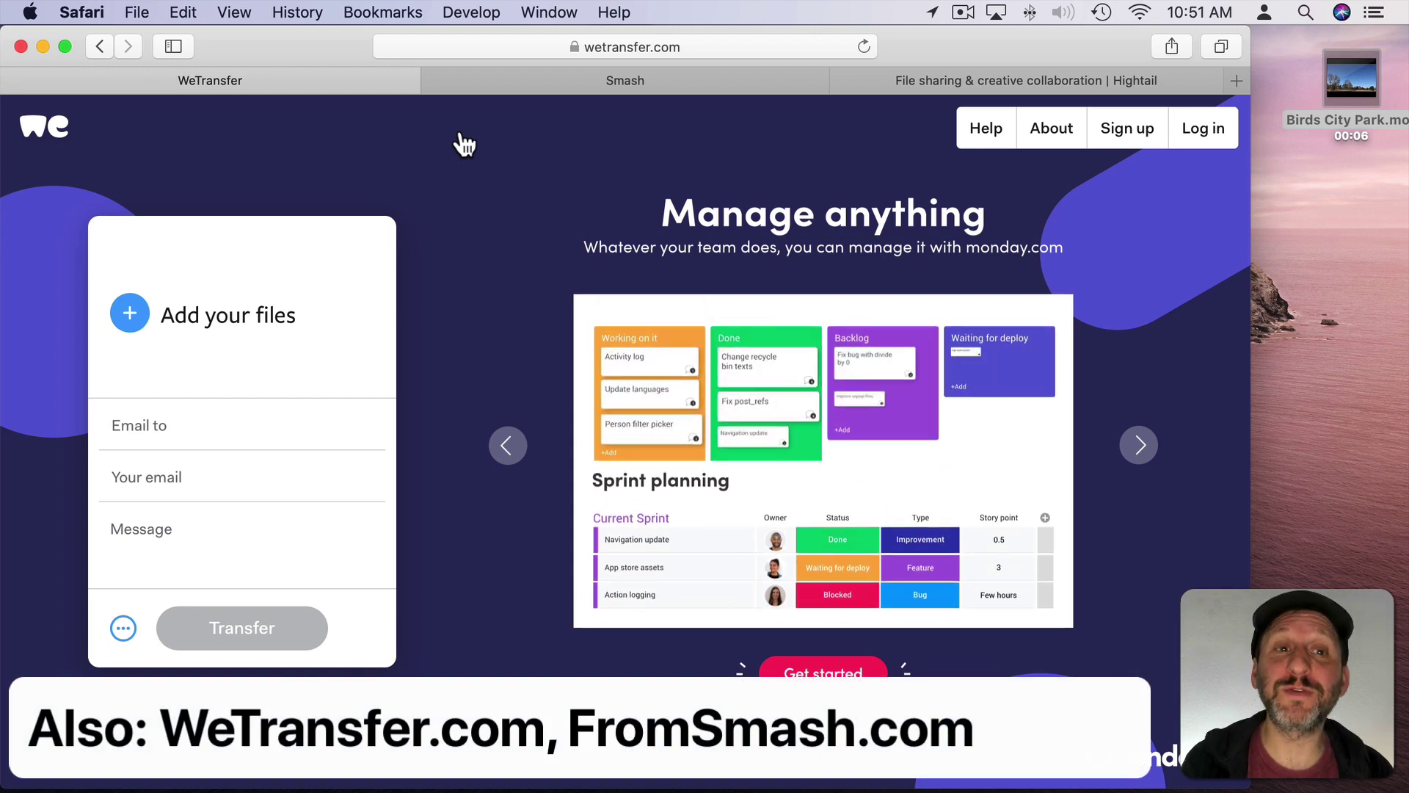
Review the Smash and Hightail file-sharing sites in their Safari tabs.
left_click(538, 81)
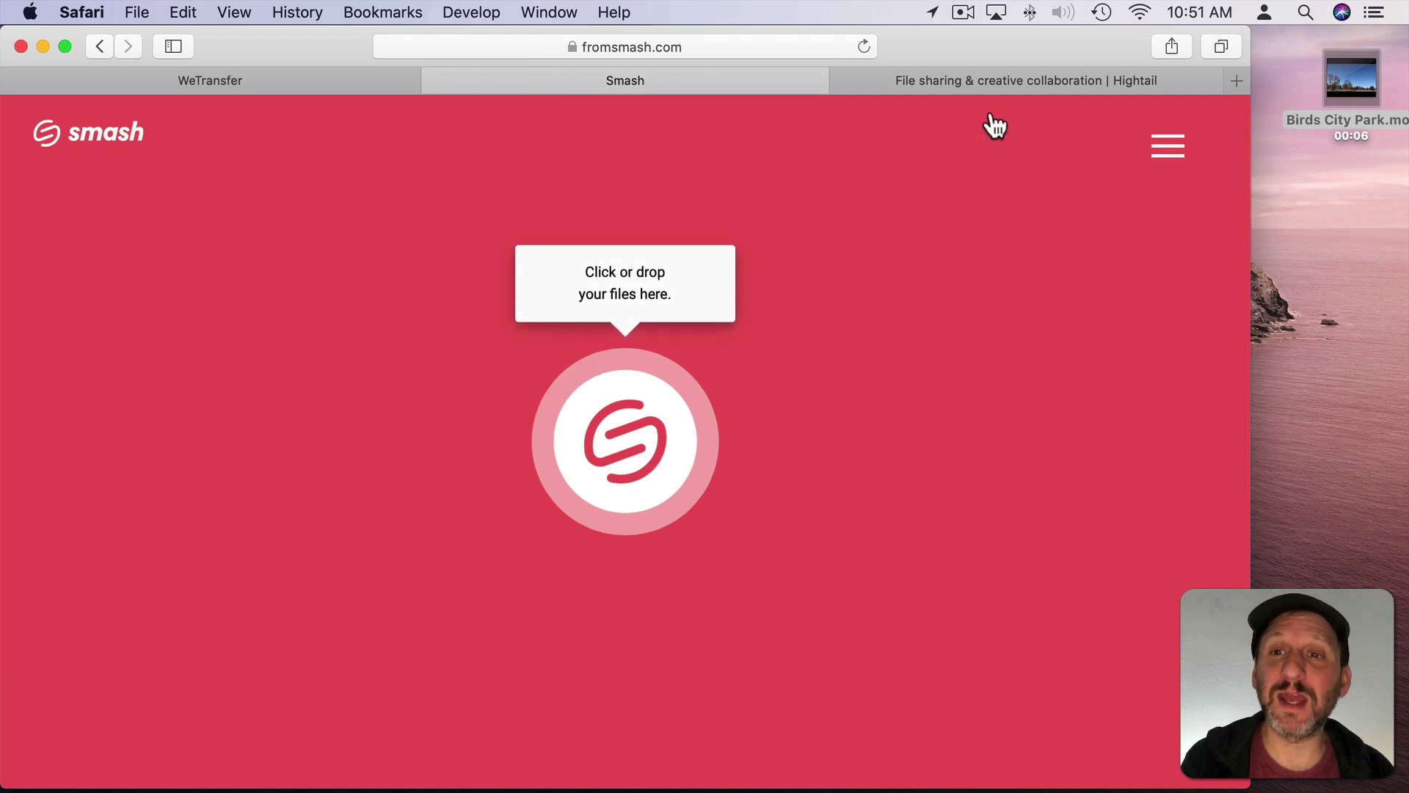
left_click(990, 88)
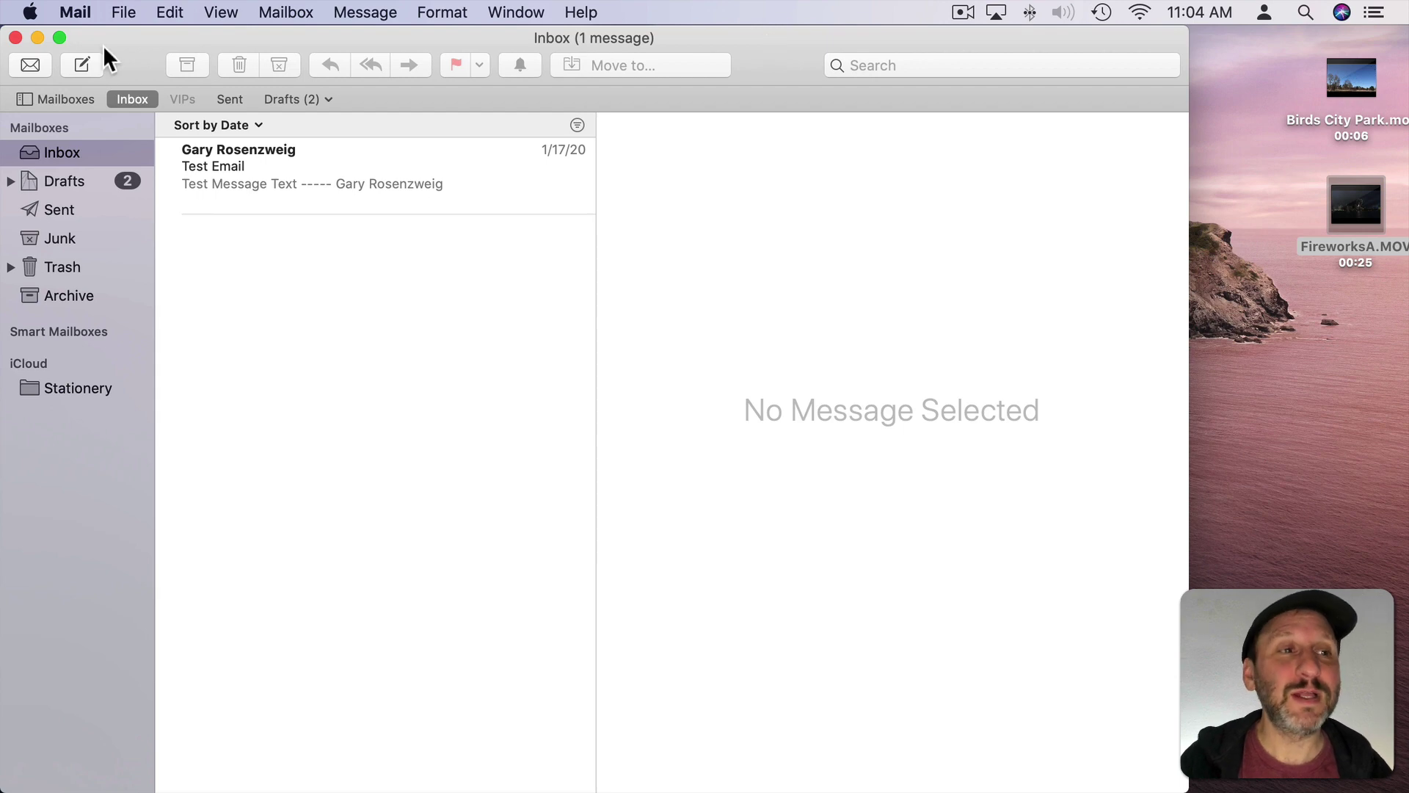
left_click(88, 13)
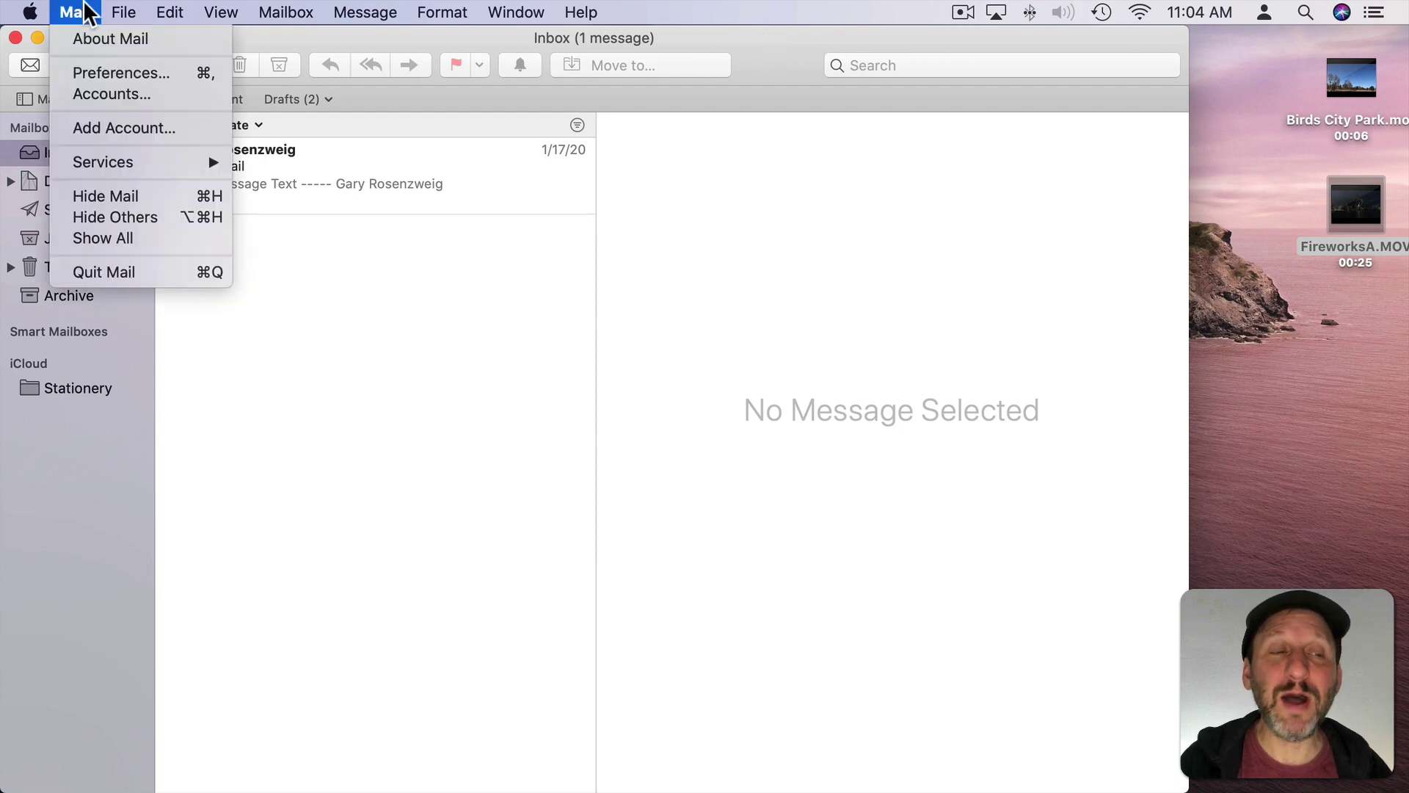
left_click(106, 77)
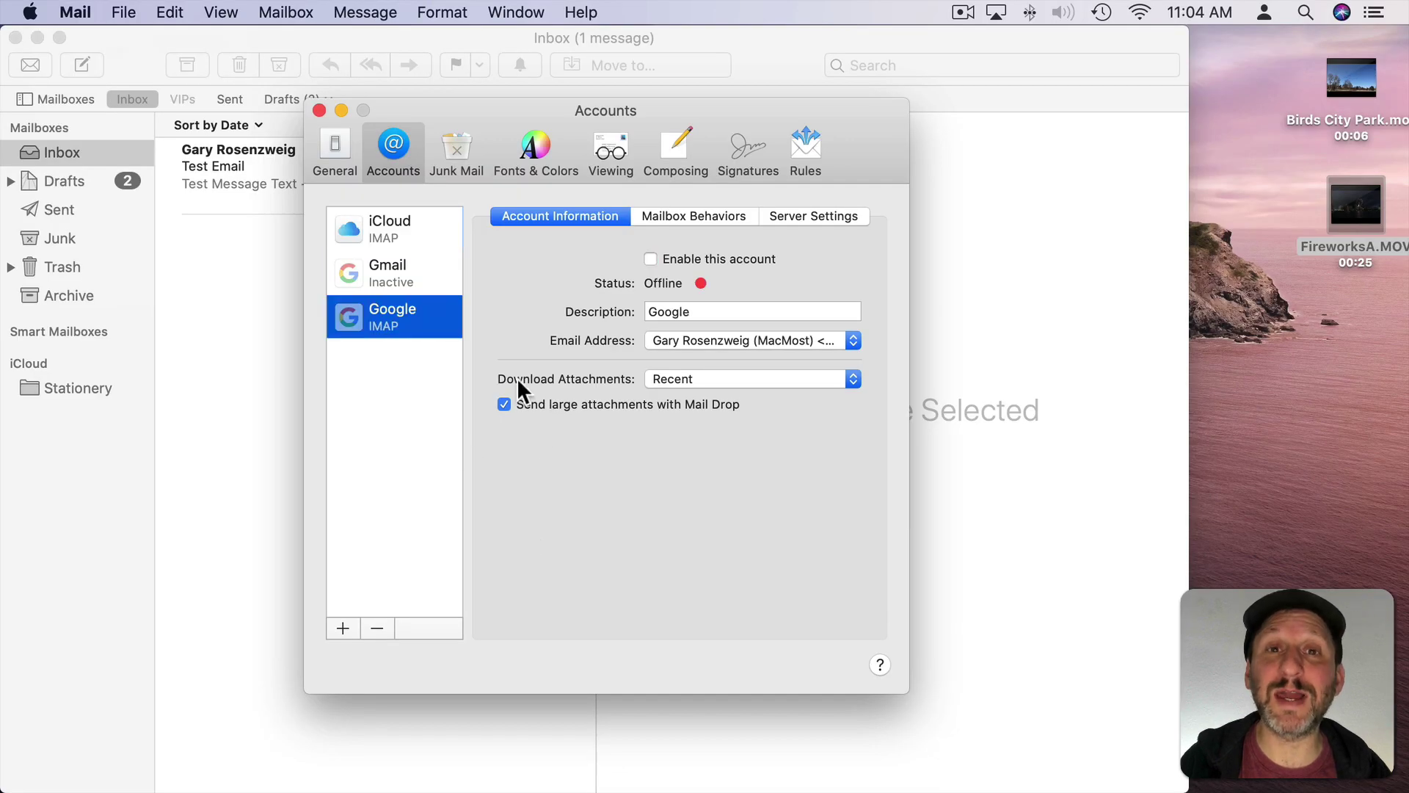
left_click(320, 112)
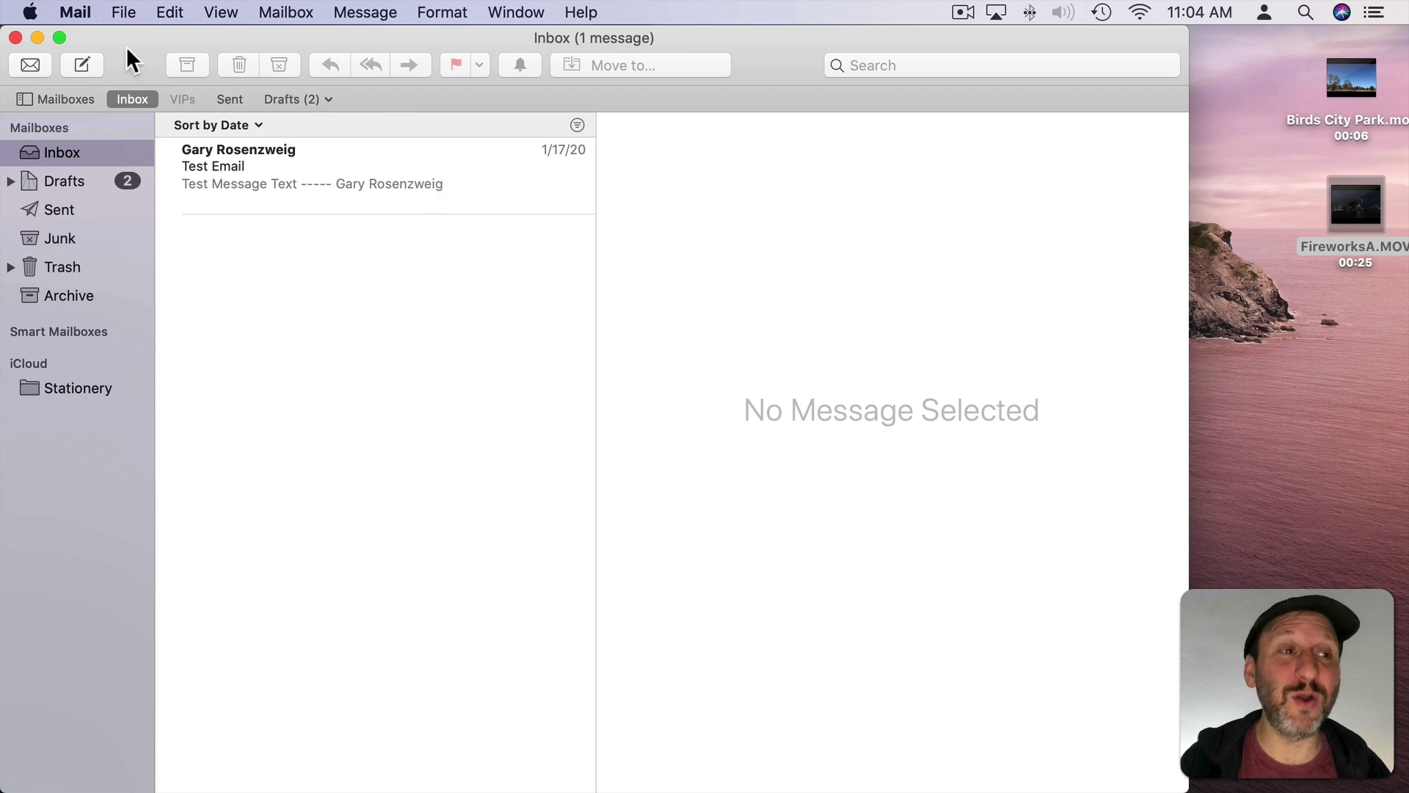
Send a new Test email with FireworksA.MOV attached, then view the received message.
left_click(83, 64)
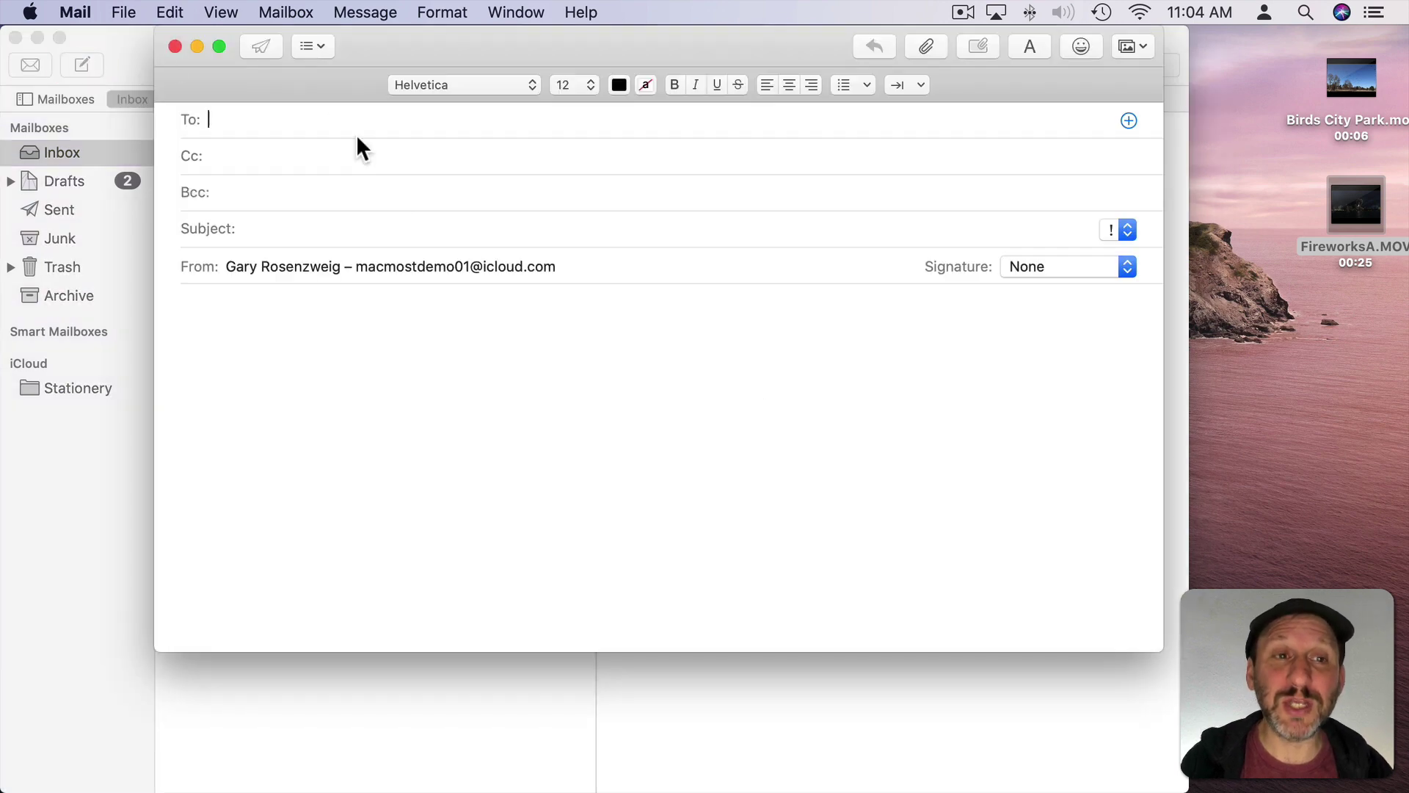
left_click_drag(1345, 214, 274, 322)
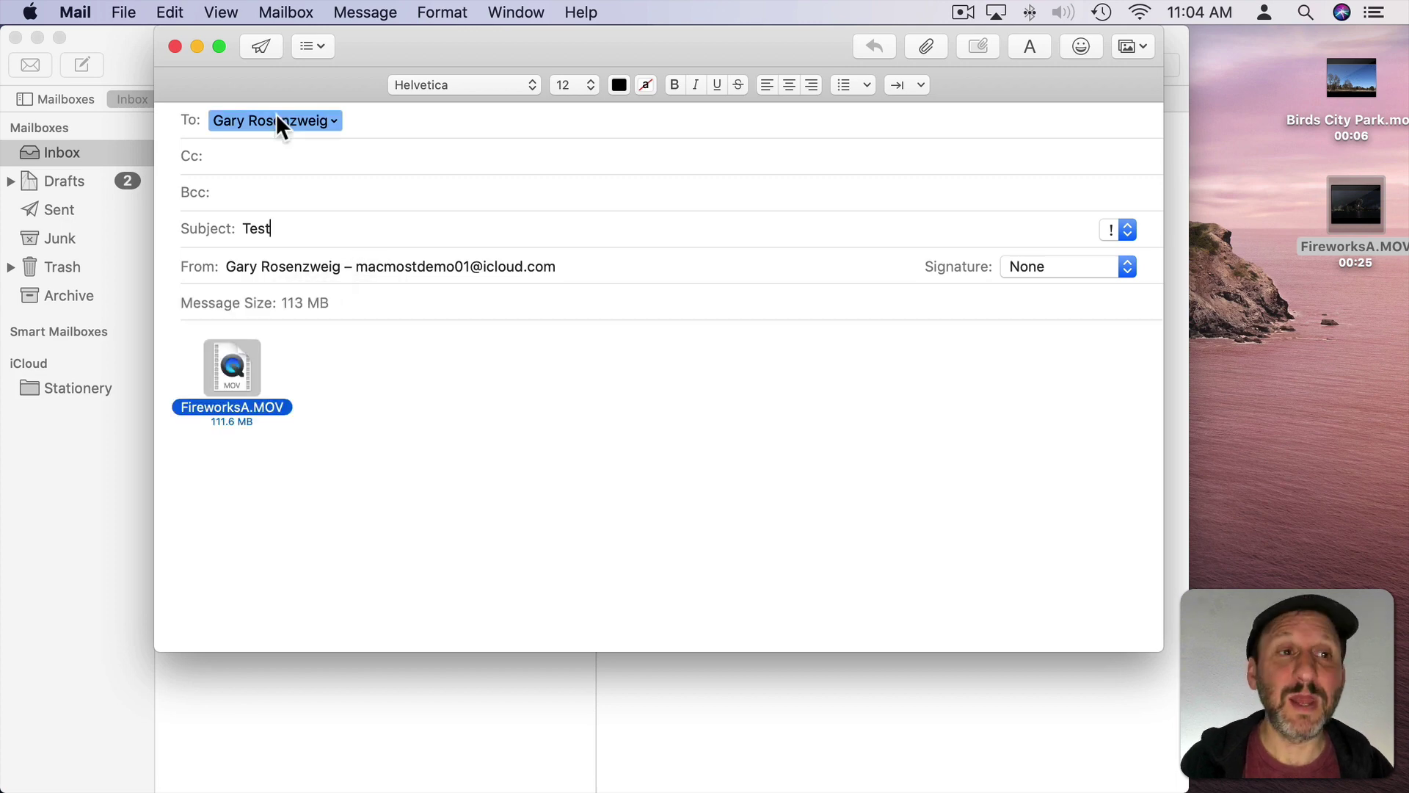
left_click(259, 47)
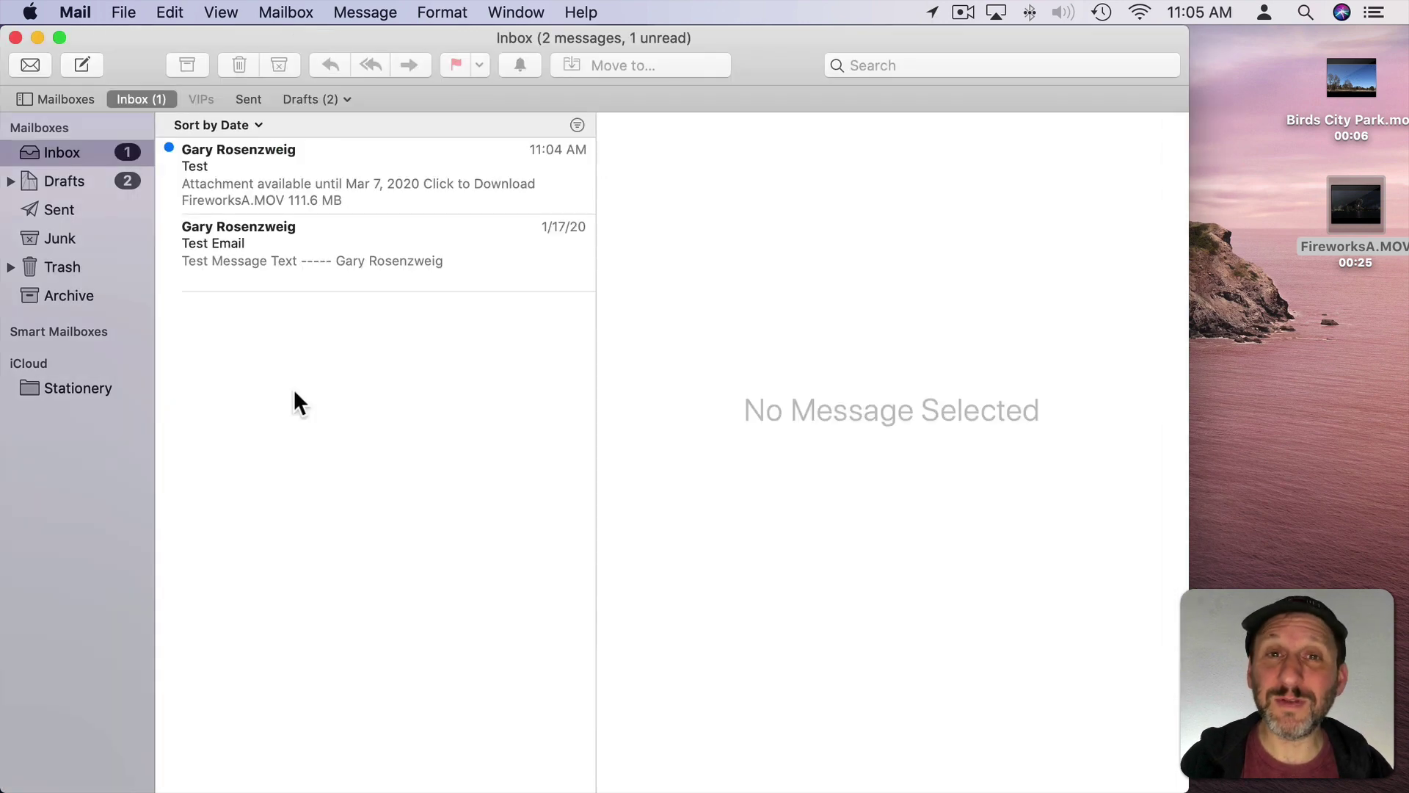
left_click(259, 174)
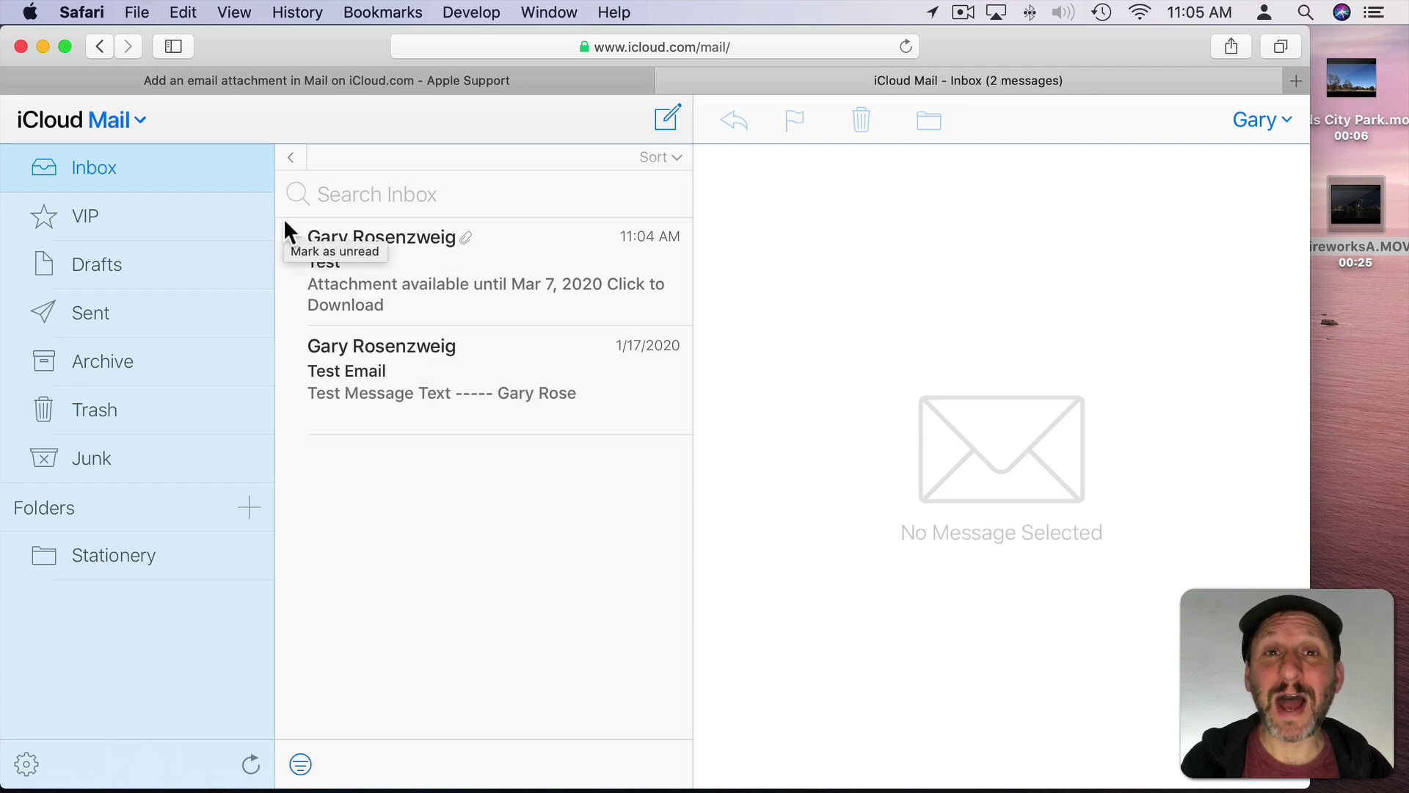
Attach FireworksA.MOV to a new iCloud Mail message so Mail Drop handles it.
left_click(667, 118)
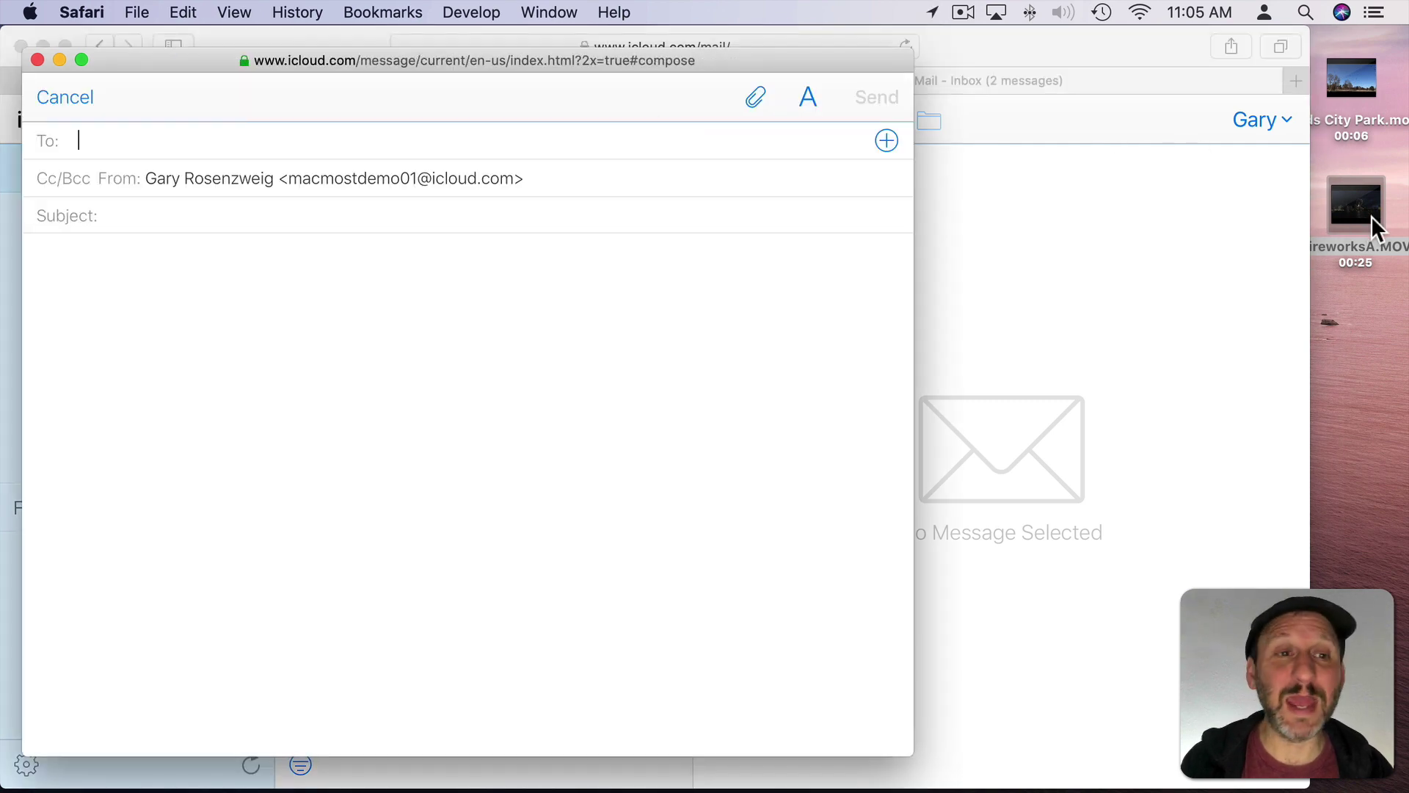
left_click(756, 97)
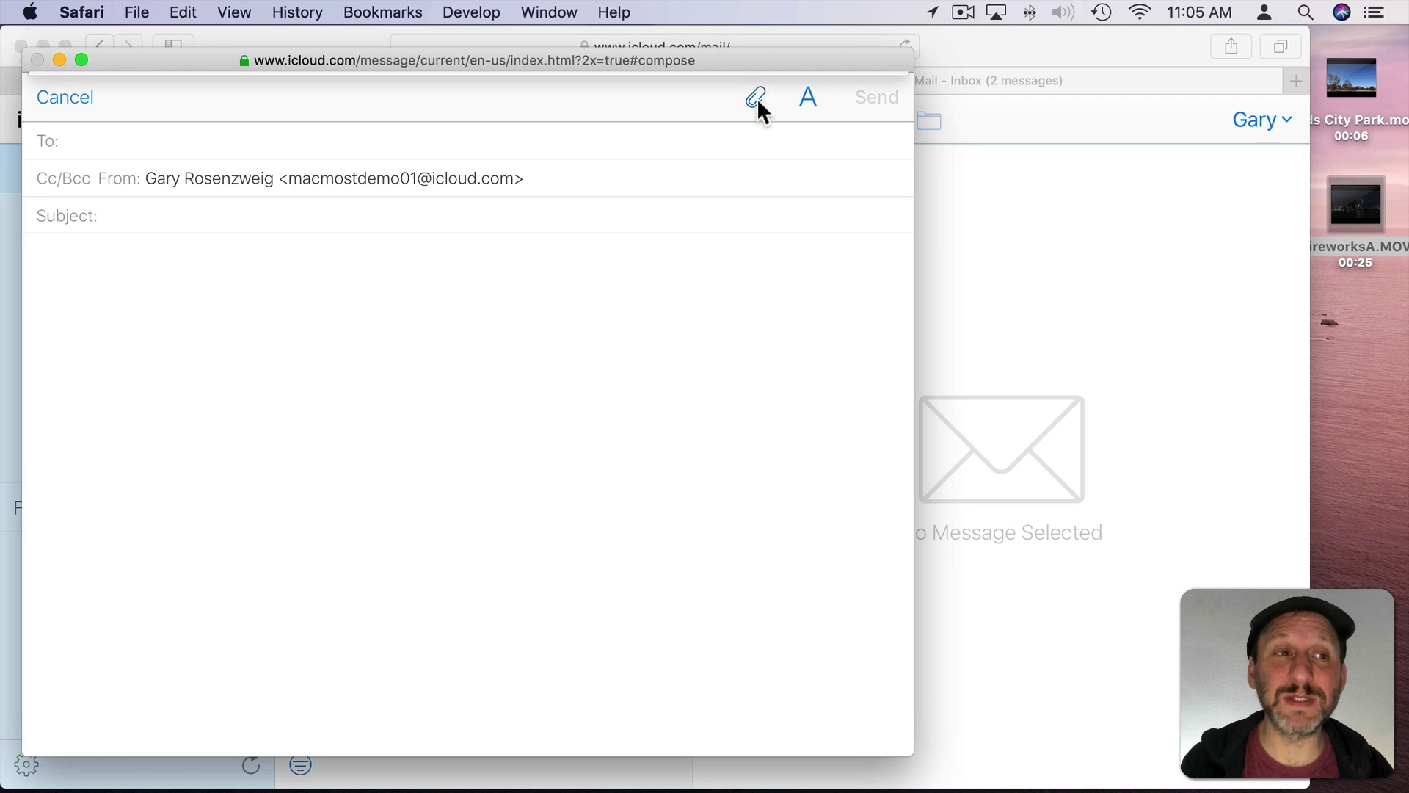
left_click(318, 149)
left_click(848, 542)
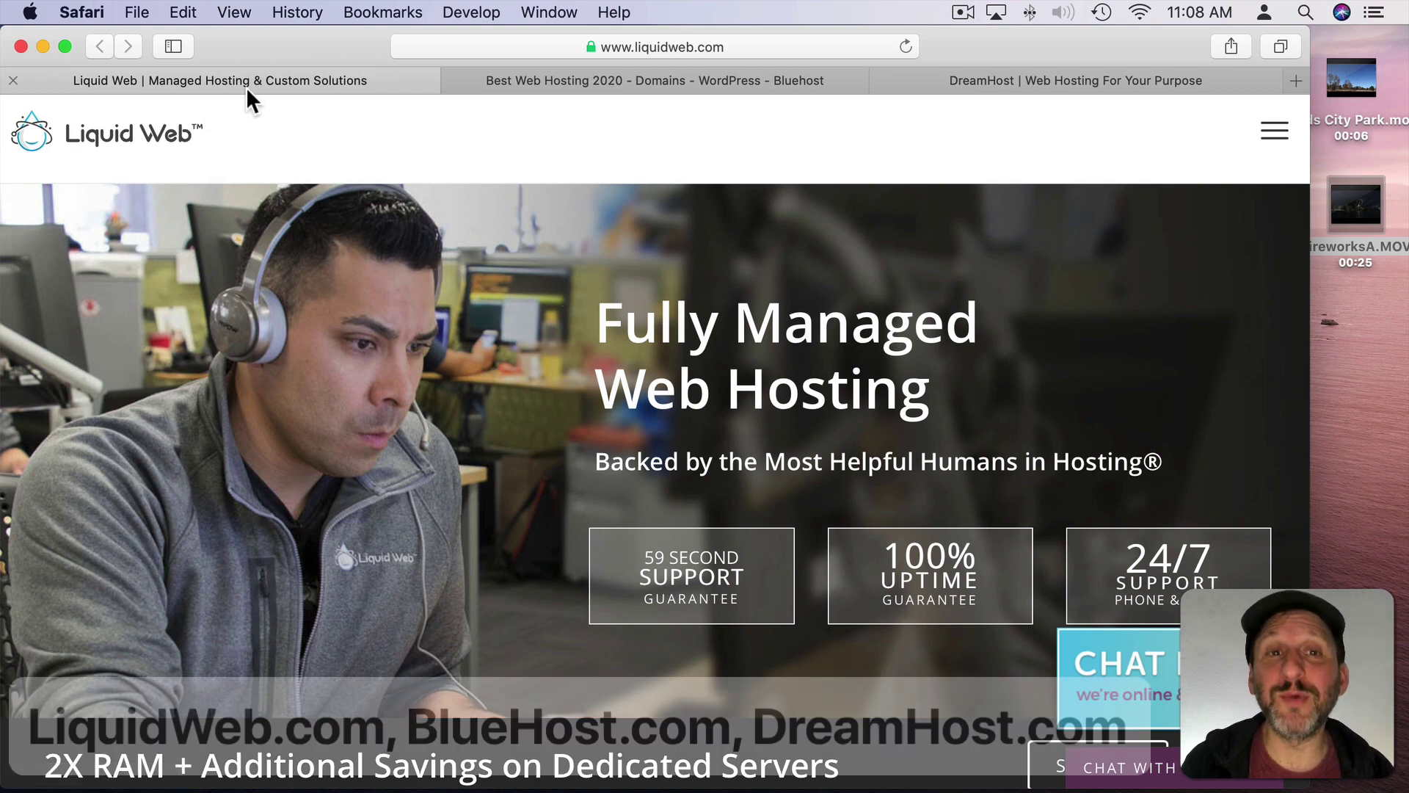
left_click(607, 77)
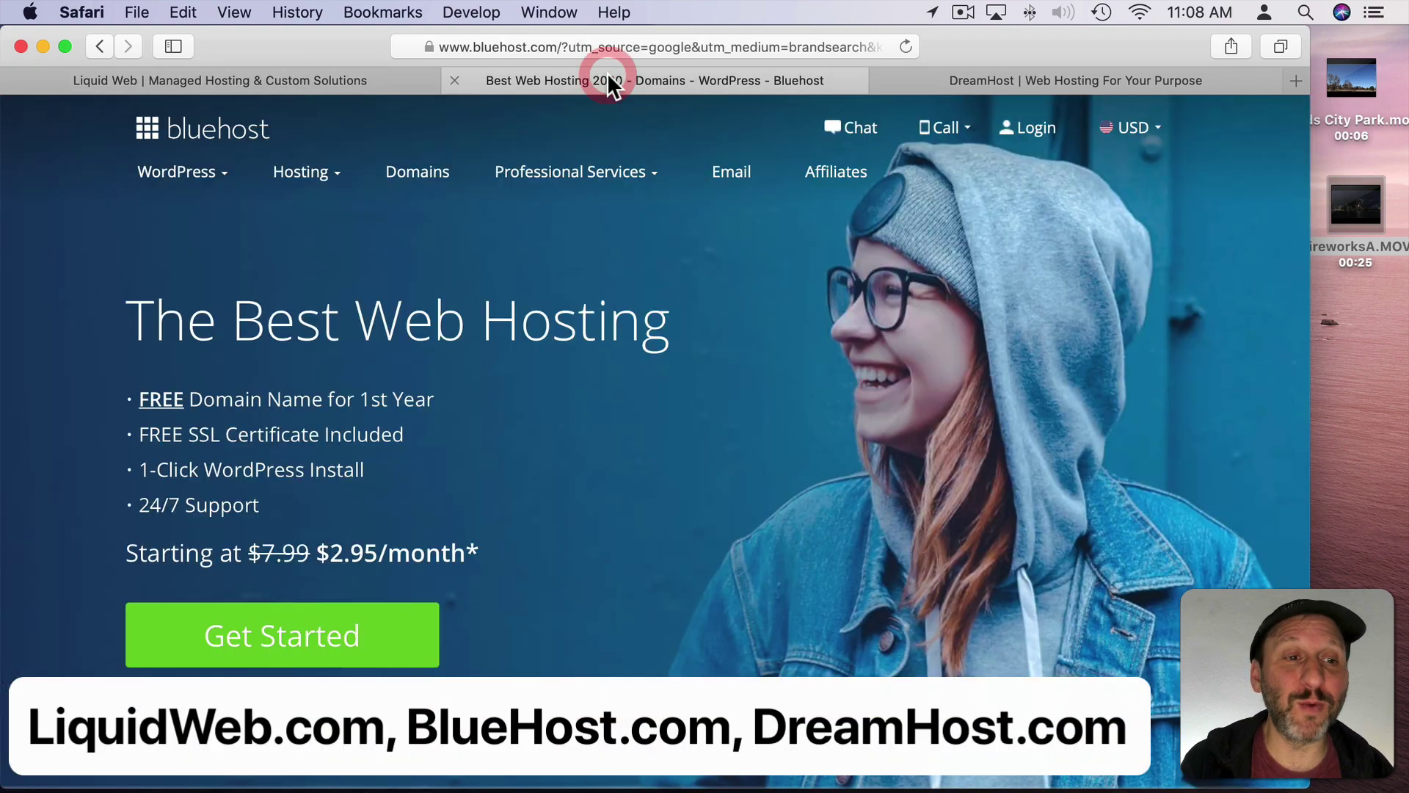
left_click(1020, 83)
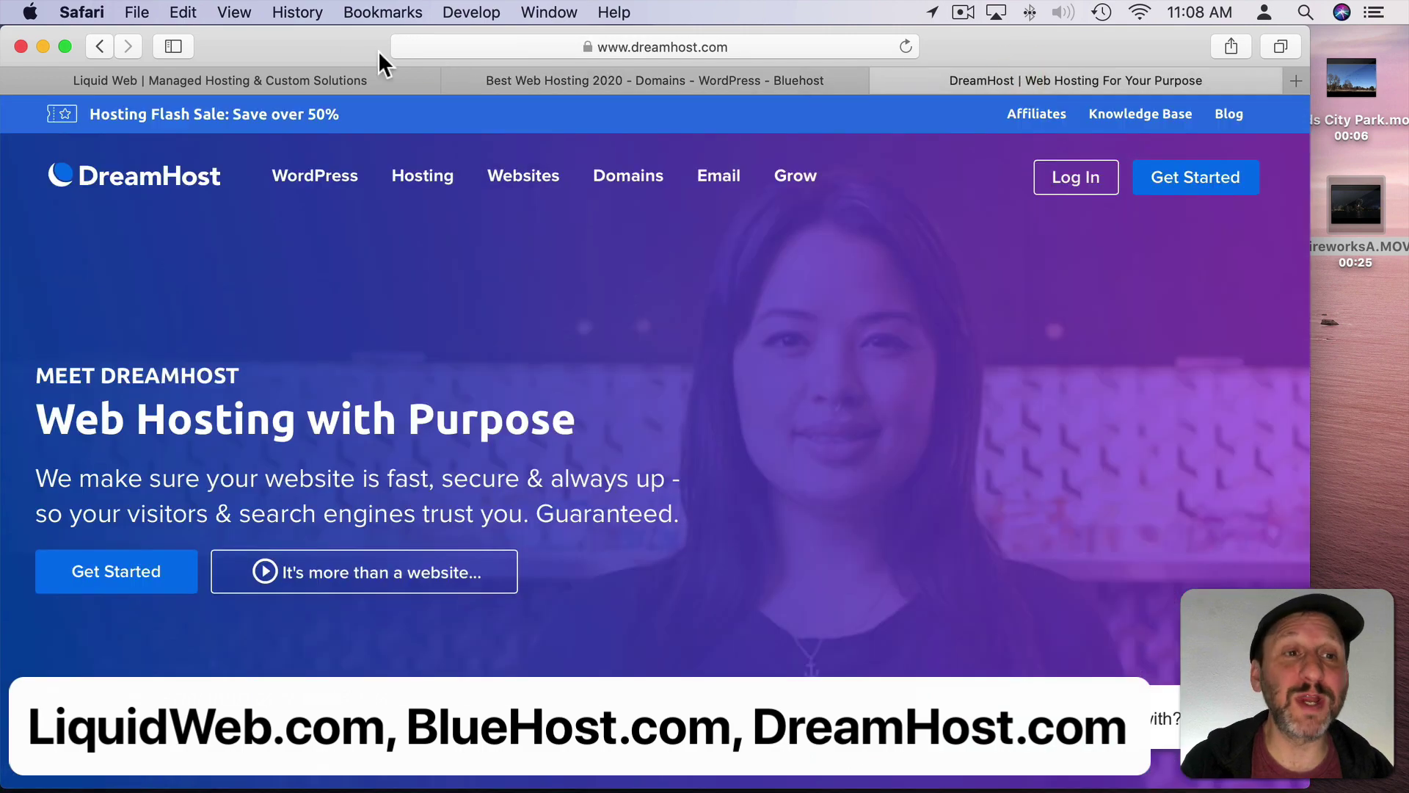
left_click(276, 85)
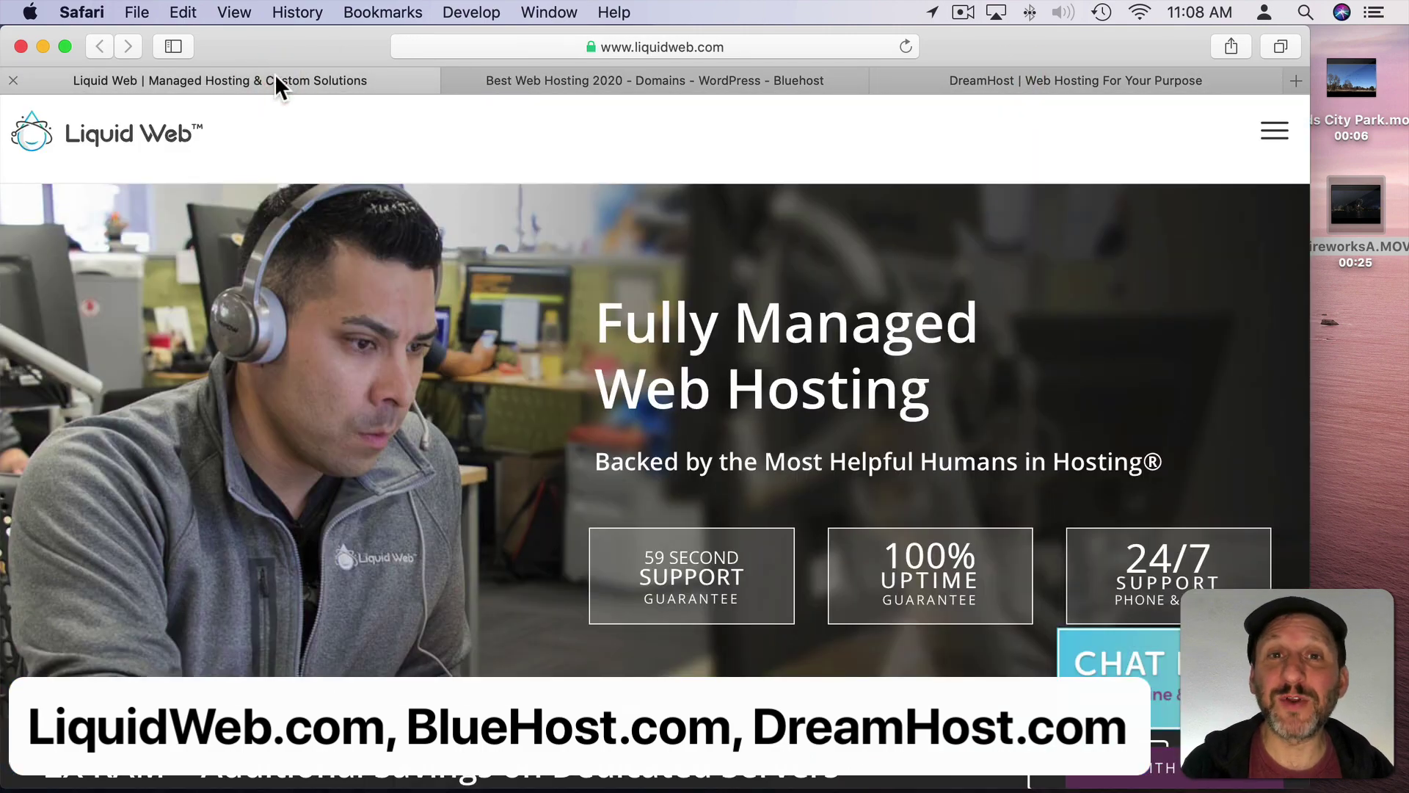